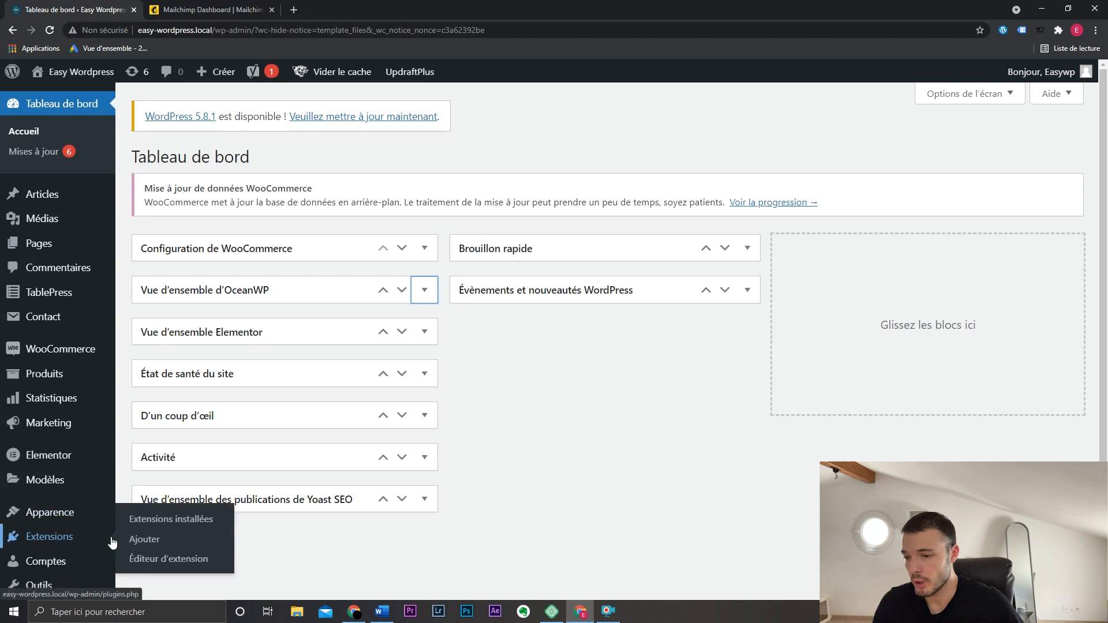
Search for "mailchimp woocommerce" among the extensions that can be added to the site.
{"action": "left_click", "coordinate": [145, 541]}
{"action": "left_click", "coordinate": [903, 295]}
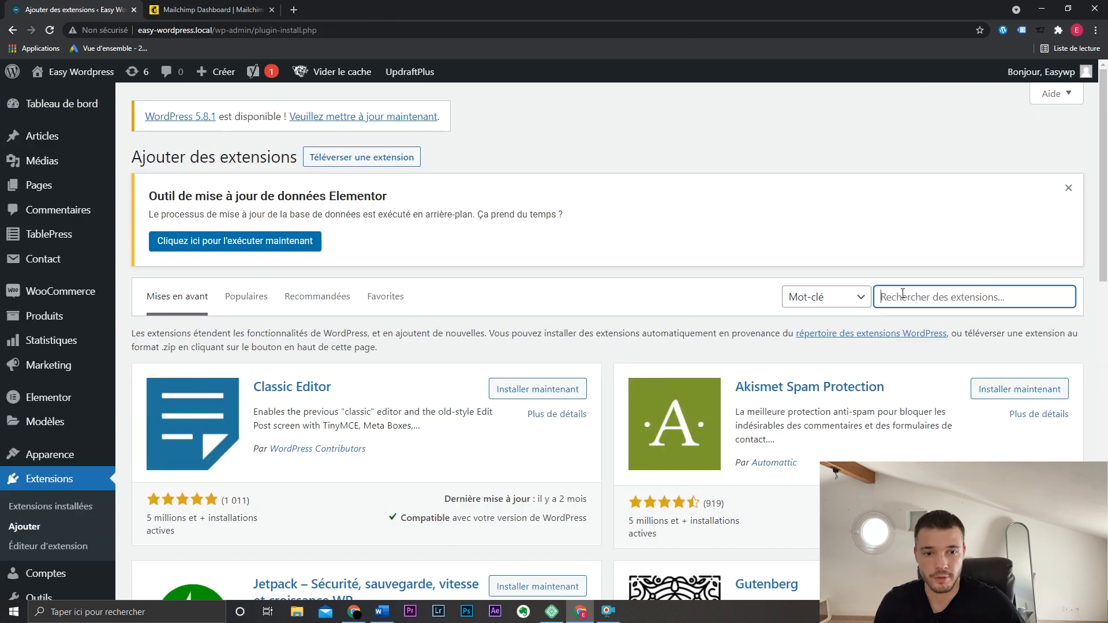
{"action": "type", "text": "mailchim"}
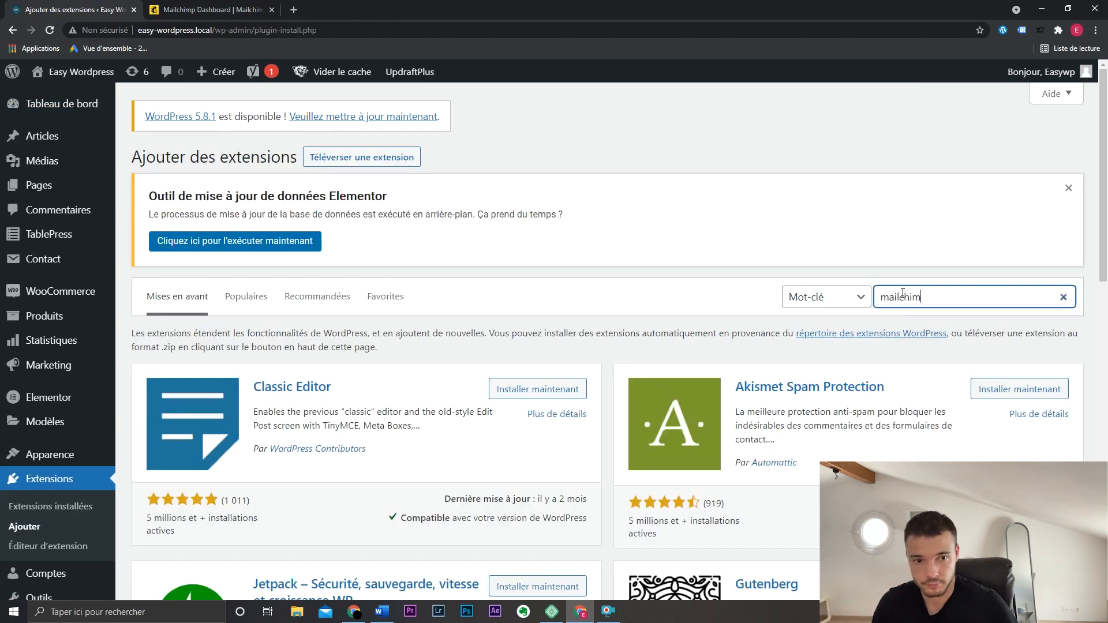
{"action": "type", "text": "p woocommerce"}
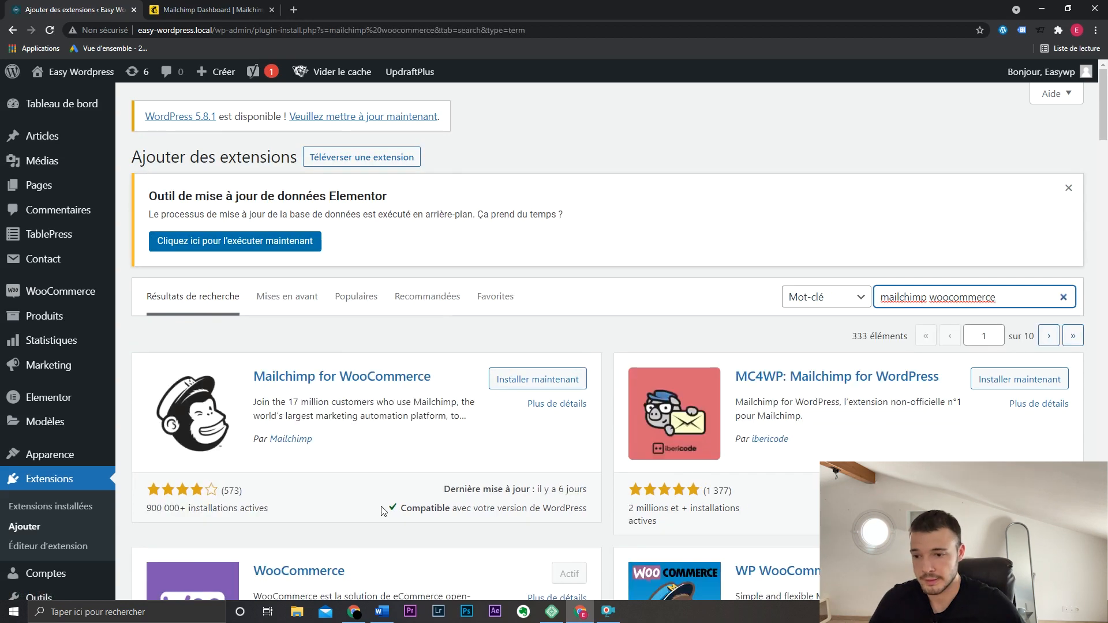
Install and activate the Mailchimp for WooCommerce plugin.
{"action": "left_click", "coordinate": [513, 380]}
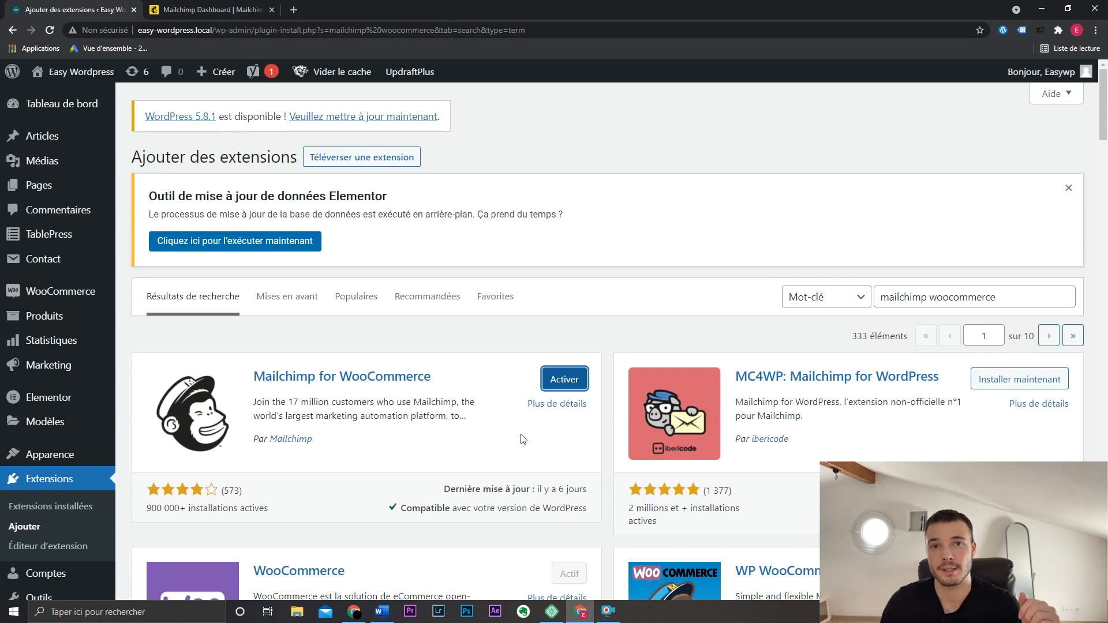
{"action": "left_click", "coordinate": [523, 437]}
{"action": "left_click", "coordinate": [553, 377]}
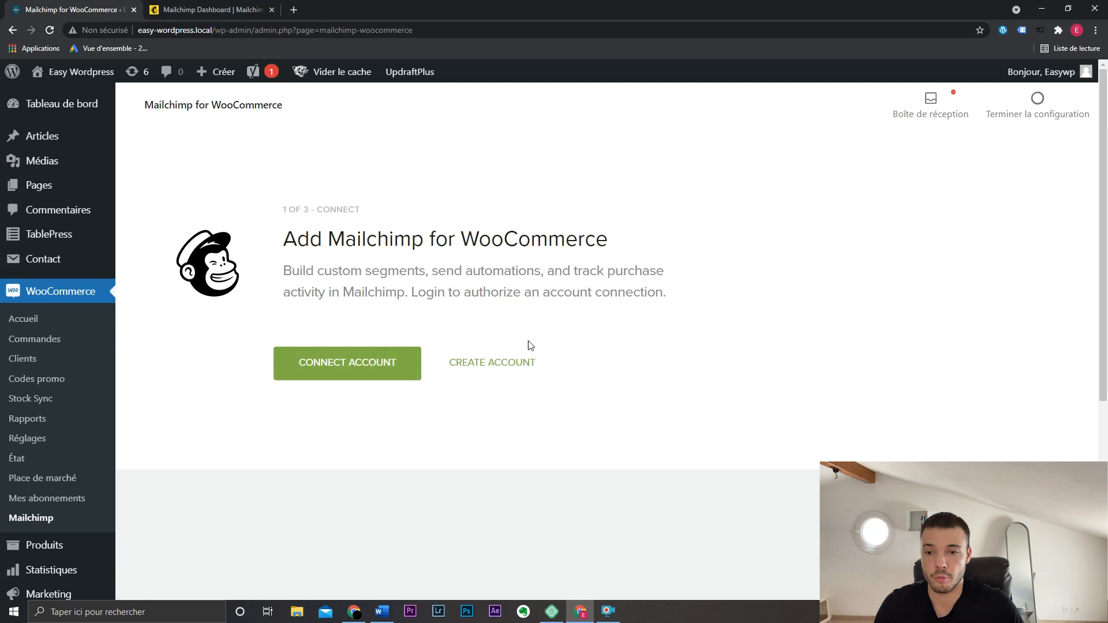
Connect the Mailchimp account by logging in with the account username and password, and allow Mailchimp for WooCommerce access to it.
{"action": "left_click", "coordinate": [485, 365]}
{"action": "type", "text": "VitaePack"}
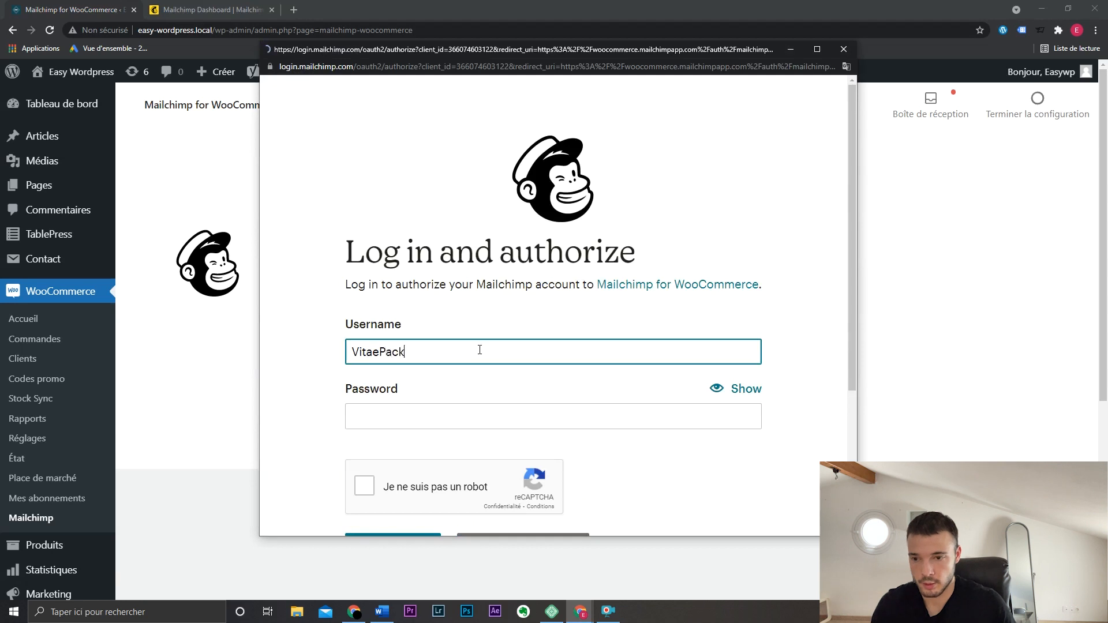
{"action": "key", "text": "Tab"}
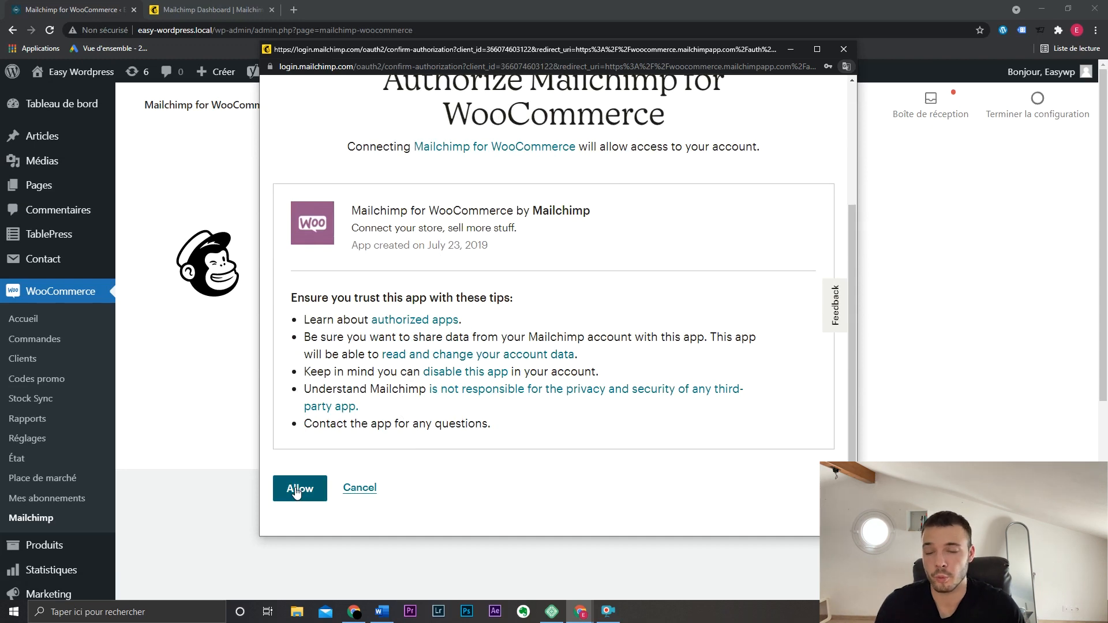
{"action": "left_click", "coordinate": [297, 491]}
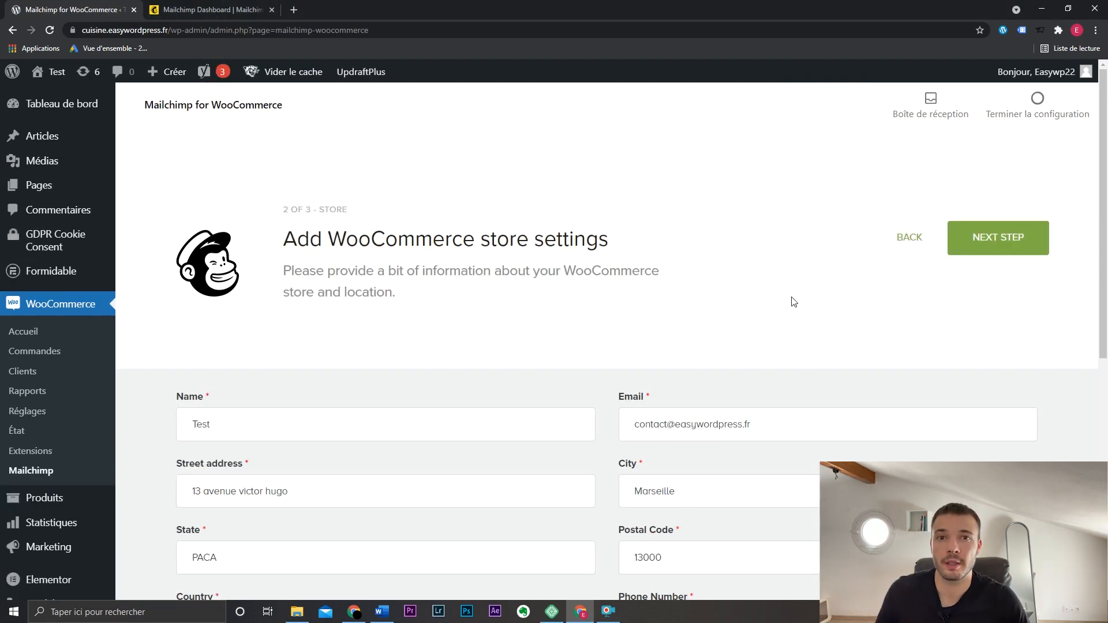
Check and accept the prefilled WooCommerce store settings, and start the sync with the default audience settings.
{"action": "scroll", "coordinate": [792, 310], "scroll_direction": "down", "scroll_amount": 3}
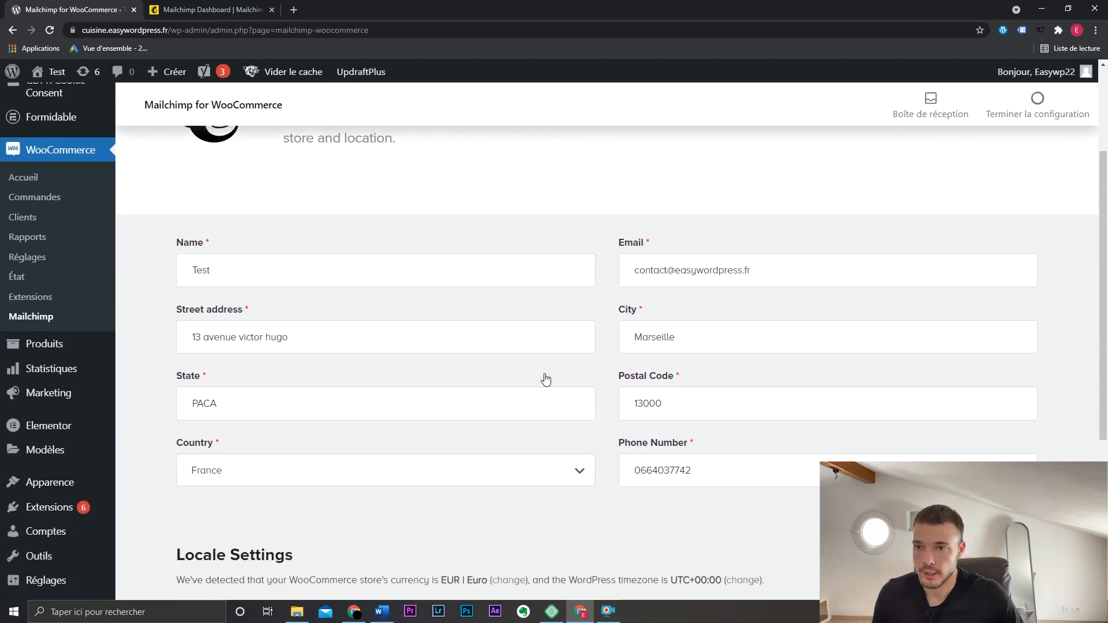
{"action": "scroll", "coordinate": [546, 378], "scroll_direction": "up", "scroll_amount": 3}
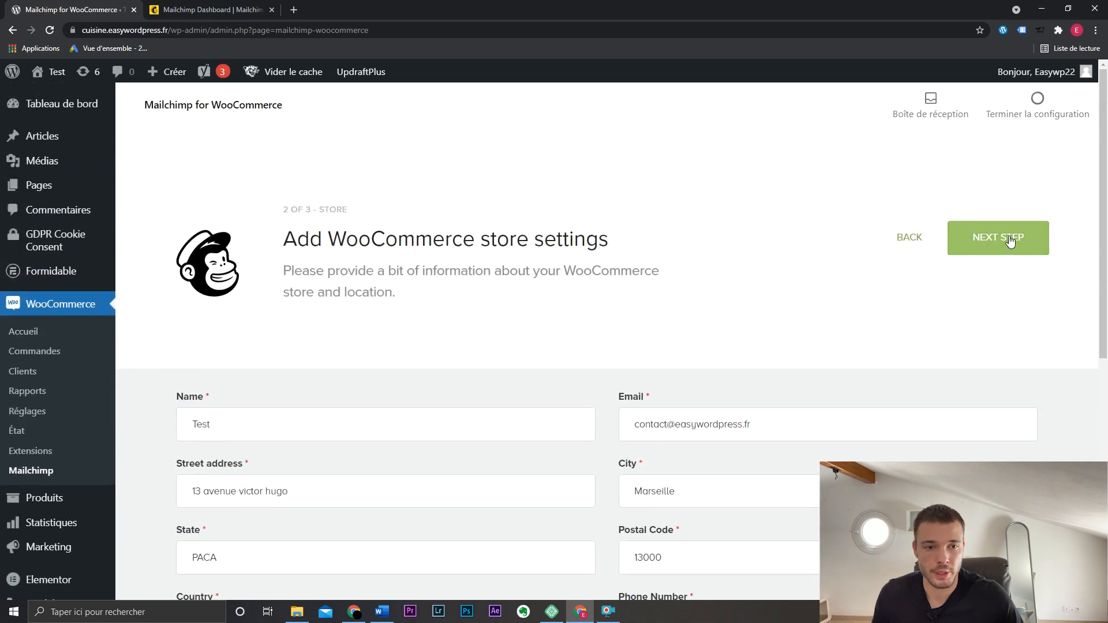
{"action": "left_click", "coordinate": [1010, 240]}
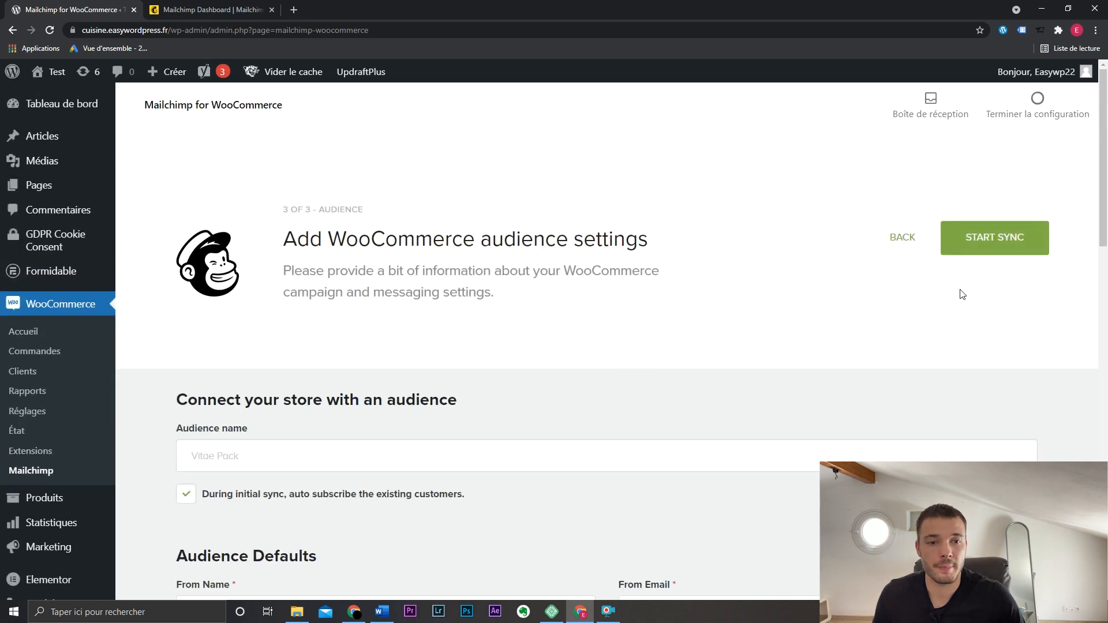
{"action": "left_click", "coordinate": [987, 239]}
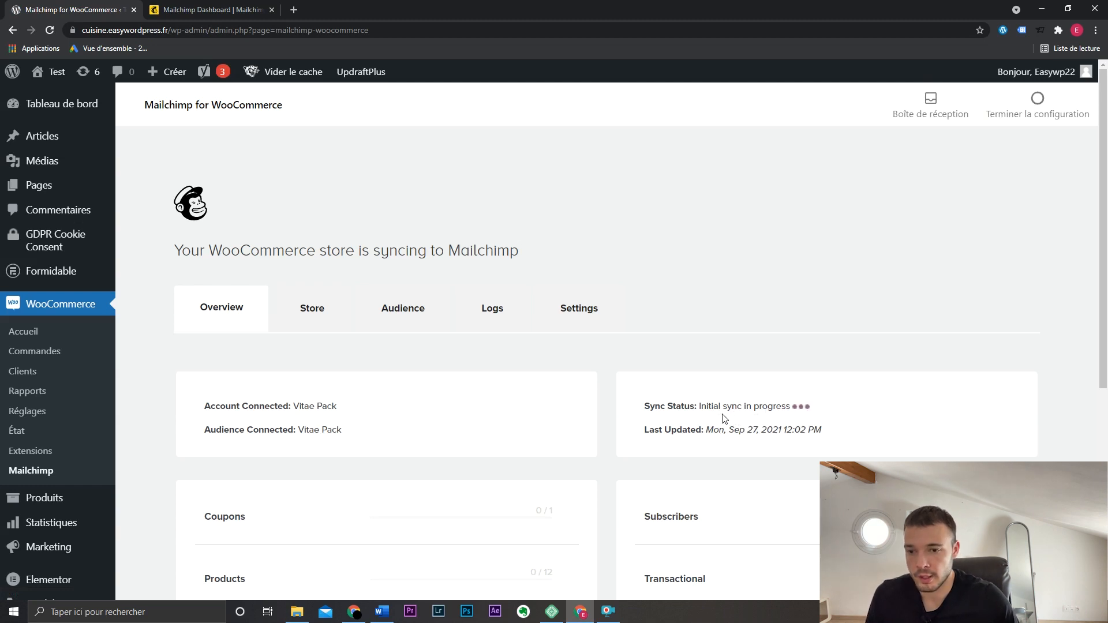
In the audience opt-in settings, set the newsletter checkbox display to "Visible, unchecked by default".
{"action": "left_click", "coordinate": [410, 318]}
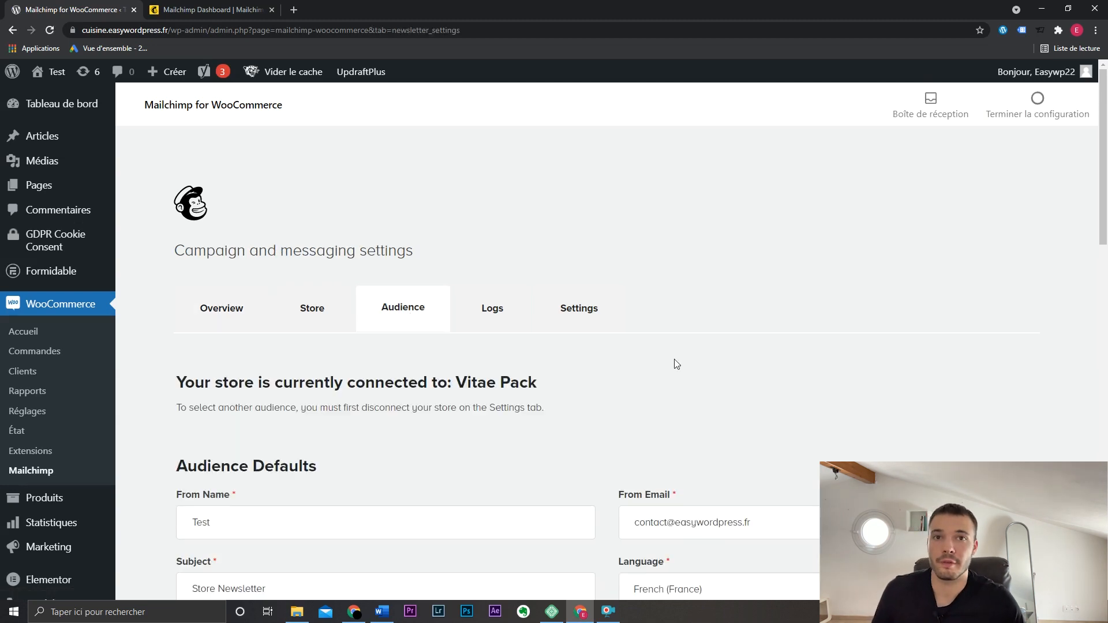
{"action": "scroll", "coordinate": [697, 366], "scroll_direction": "down", "scroll_amount": 4}
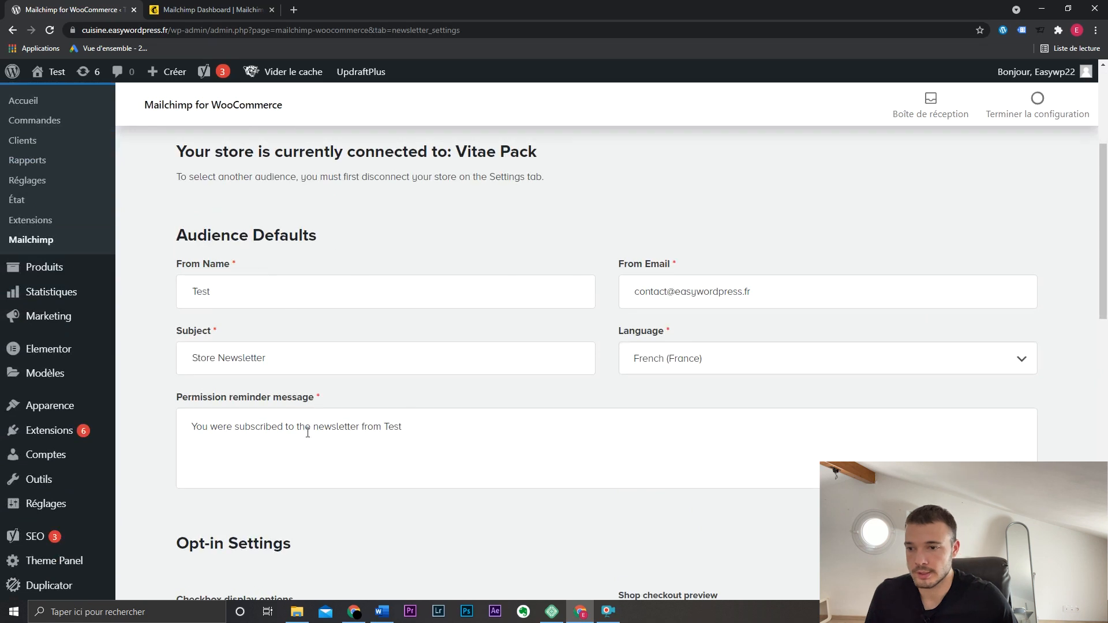
{"action": "scroll", "coordinate": [542, 355], "scroll_direction": "down", "scroll_amount": 6}
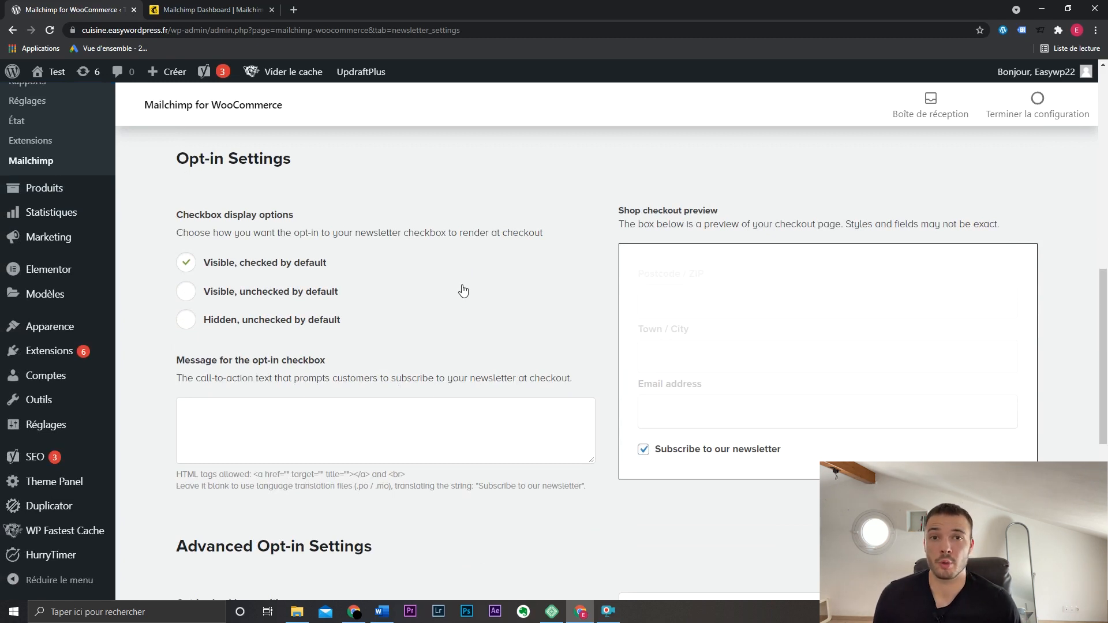
{"action": "left_click", "coordinate": [291, 293]}
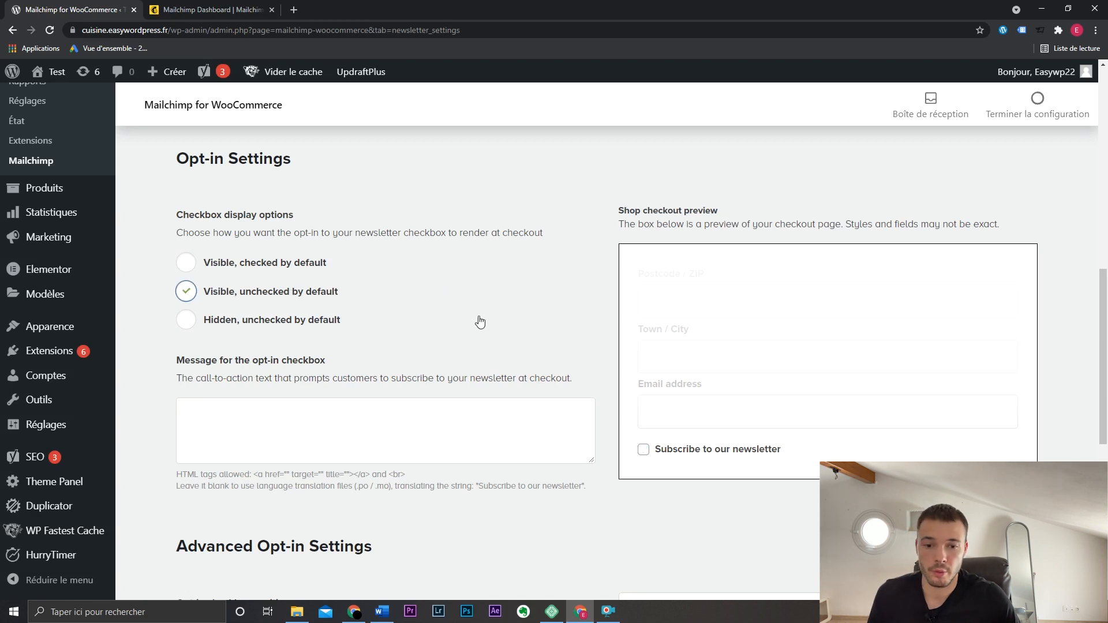
Set the message for the opt-in checkbox to "Rejoindre notre club privé (gratuit)".
{"action": "left_click", "coordinate": [206, 412]}
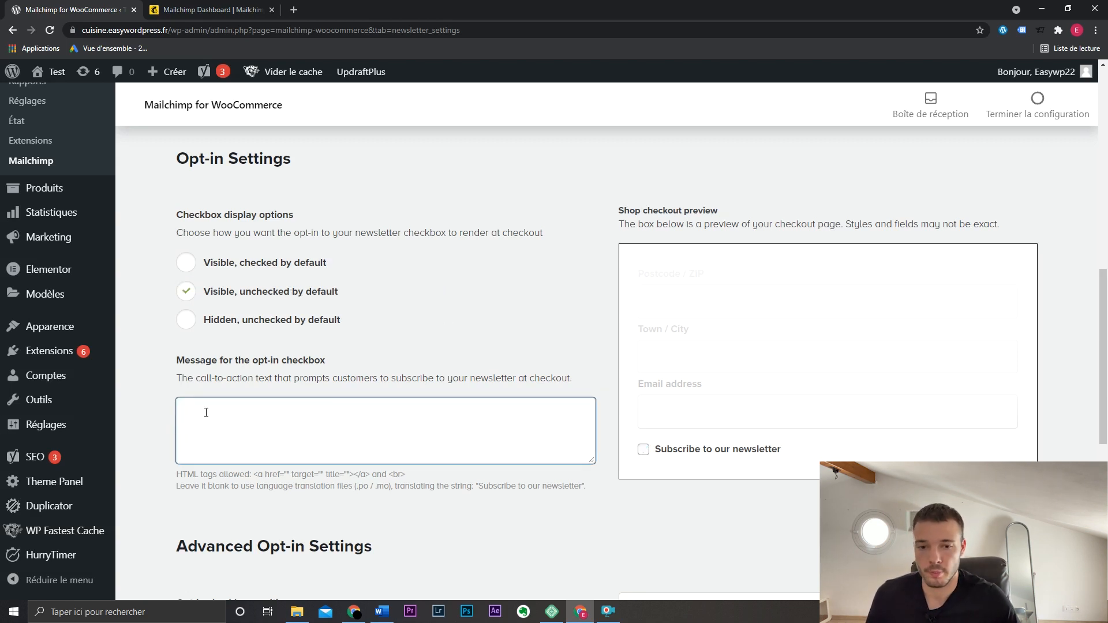
{"action": "type", "text": "Rej"}
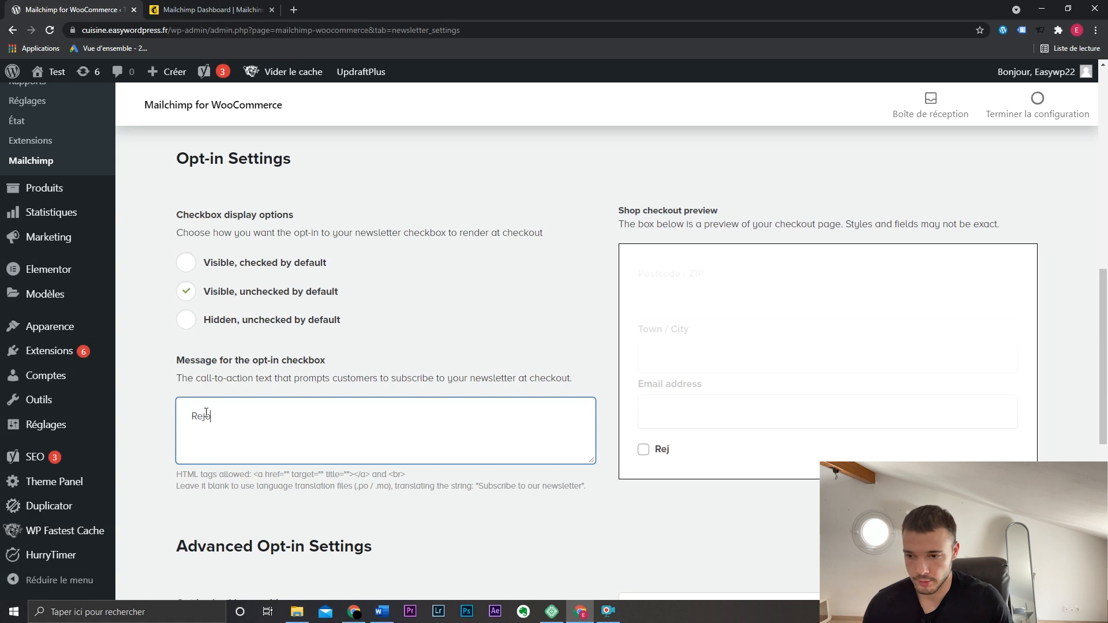
{"action": "type", "text": "oindre notre clu"}
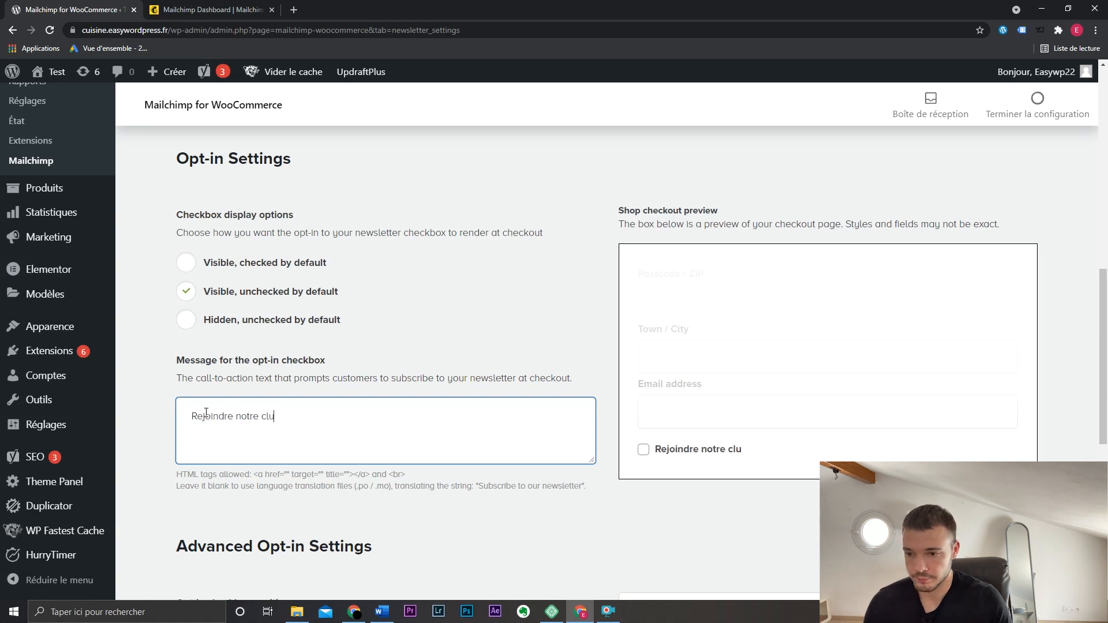
{"action": "type", "text": "b privé (gratuit"}
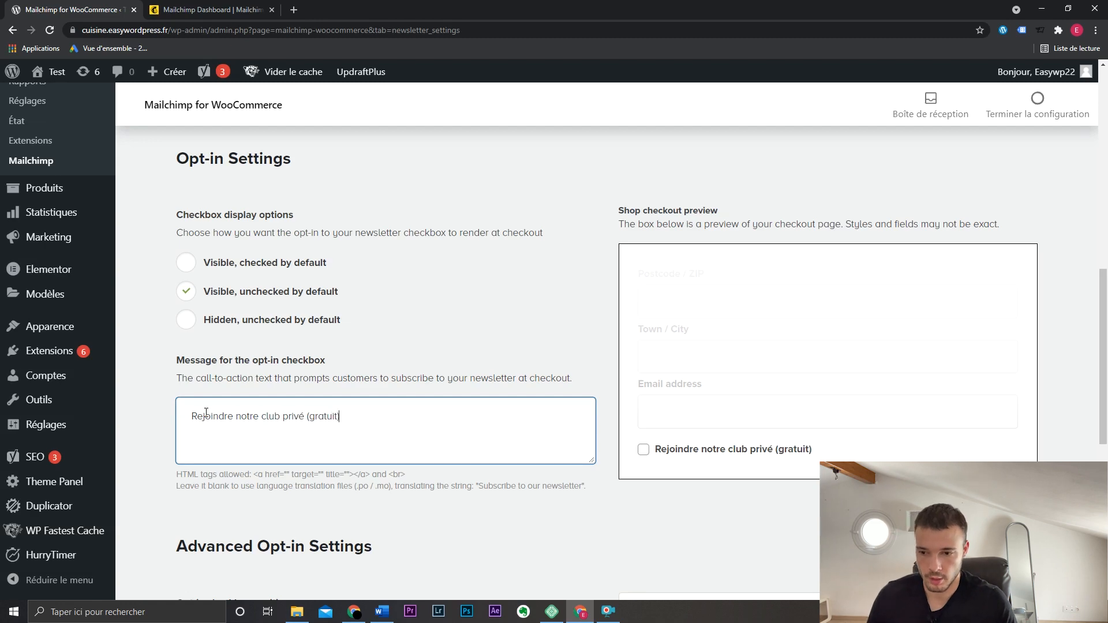
{"action": "left_click", "coordinate": [595, 448]}
Open the visual guide to WooCommerce checkout hooks and locate woocommerce_after_checkout_billing_form, the hook used for the opt-in checkbox position.
{"action": "scroll", "coordinate": [595, 448], "scroll_direction": "down", "scroll_amount": 4}
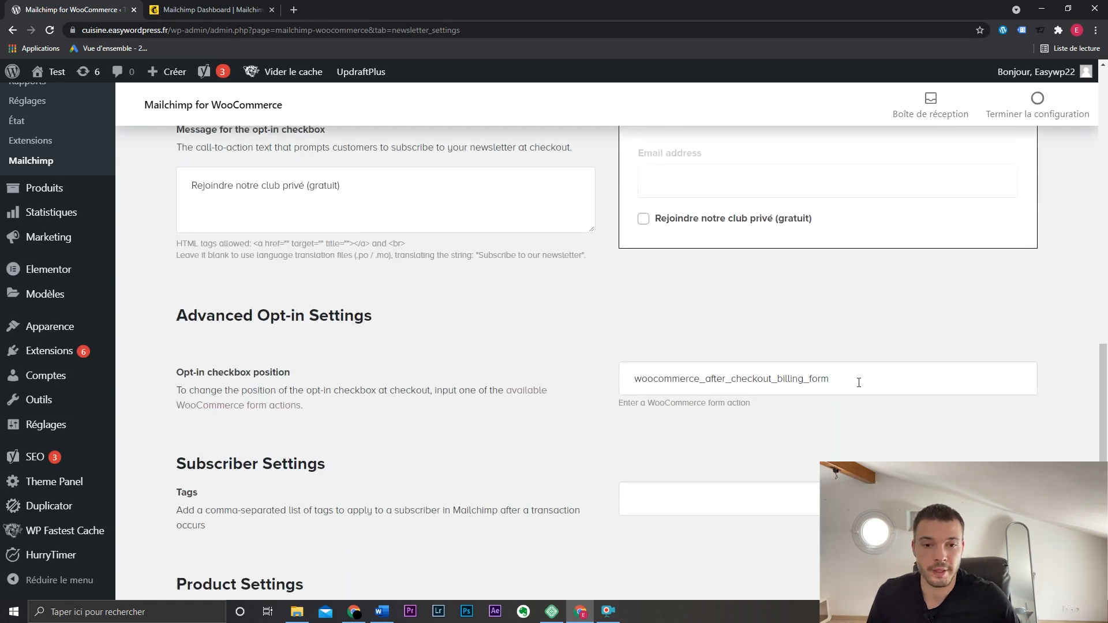
{"action": "scroll", "coordinate": [860, 382], "scroll_direction": "up", "scroll_amount": 4}
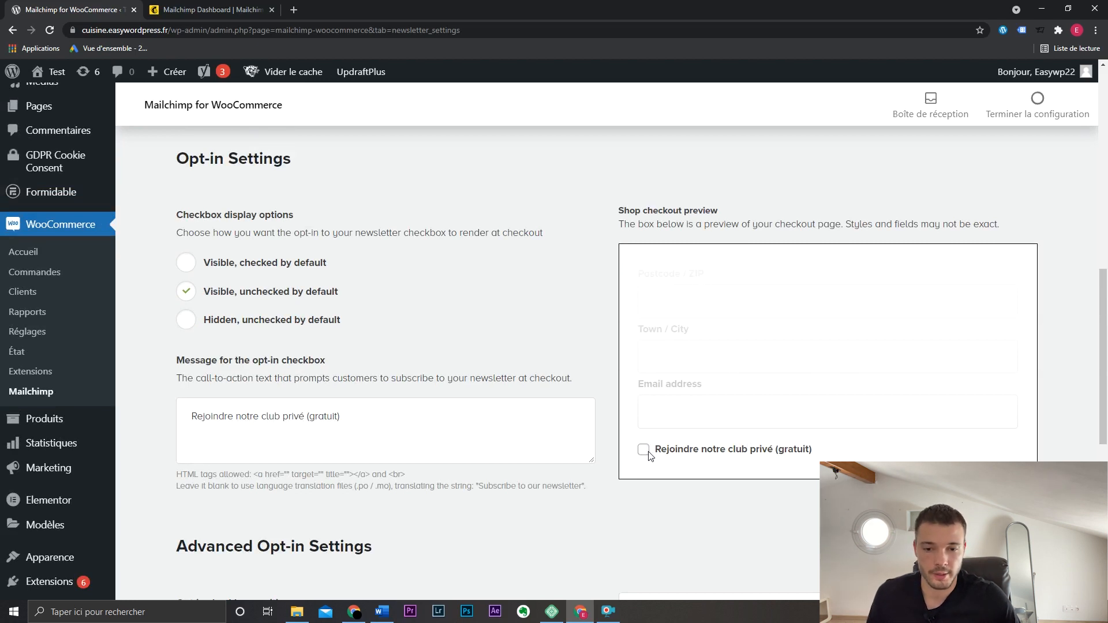
{"action": "scroll", "coordinate": [647, 449], "scroll_direction": "down", "scroll_amount": 4}
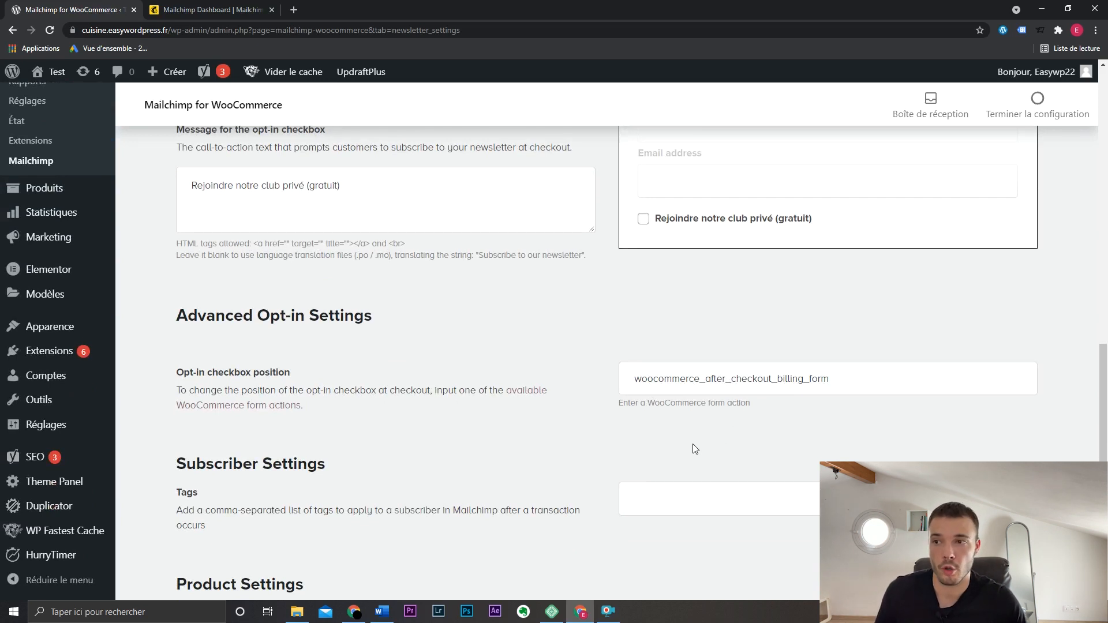
{"action": "left_click", "coordinate": [293, 10]}
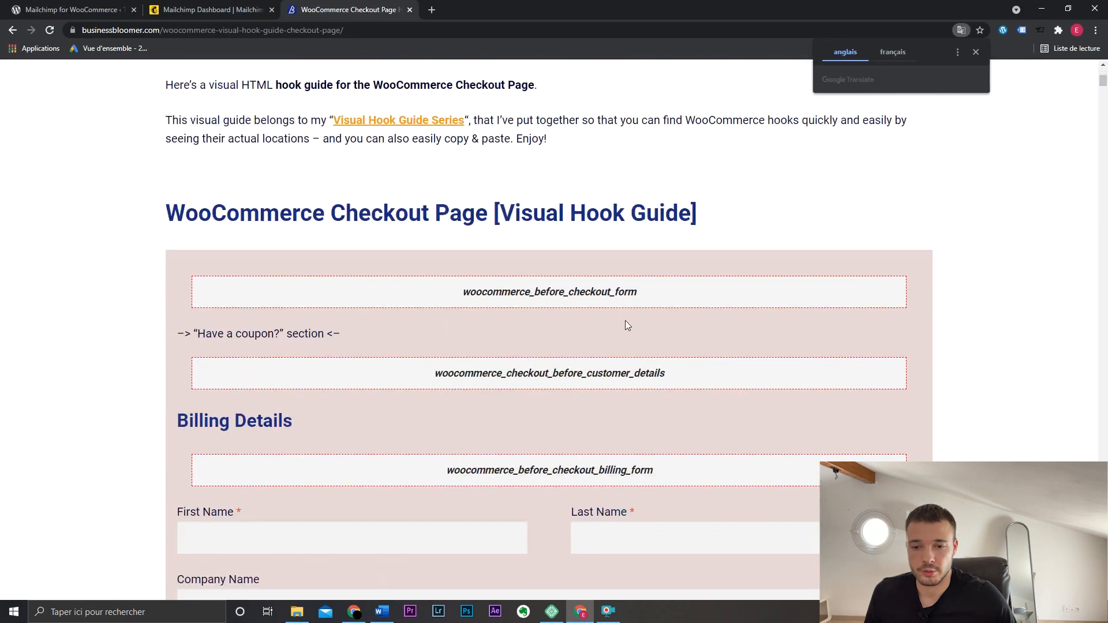
{"action": "scroll", "coordinate": [623, 314], "scroll_direction": "down", "scroll_amount": 3}
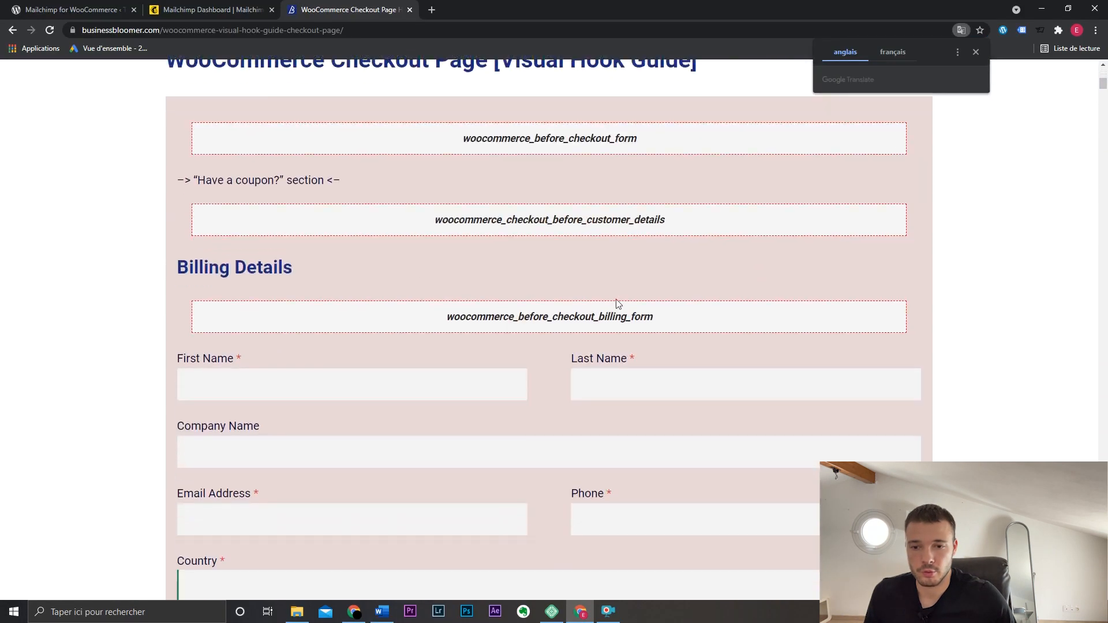
{"action": "left_click", "coordinate": [976, 52]}
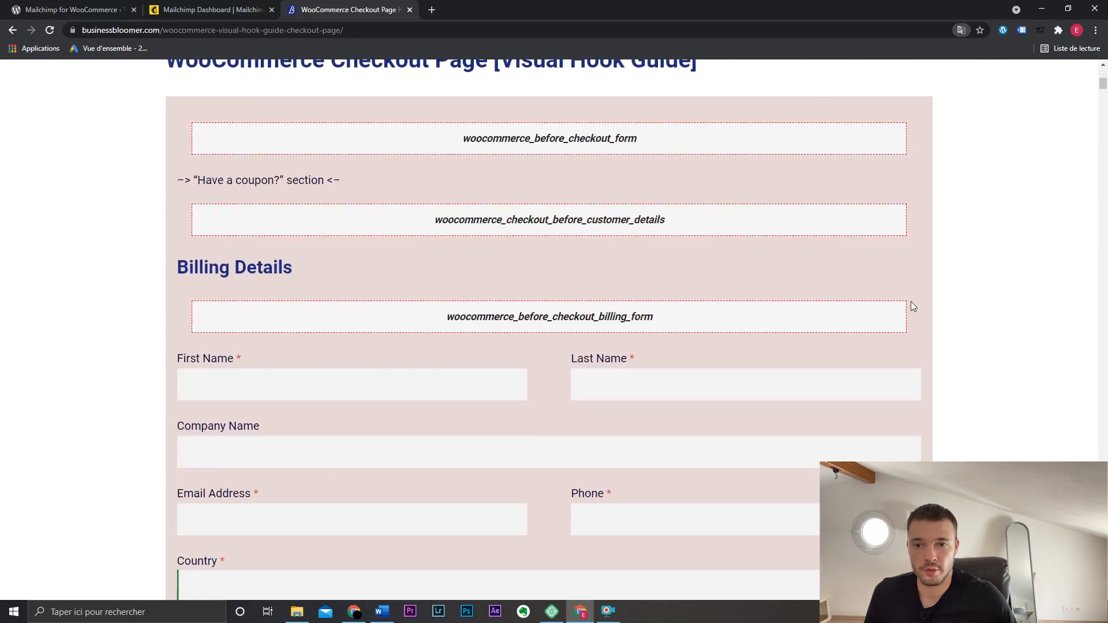
{"action": "scroll", "coordinate": [913, 305], "scroll_direction": "down", "scroll_amount": 1}
{"action": "scroll", "coordinate": [911, 304], "scroll_direction": "down", "scroll_amount": 5}
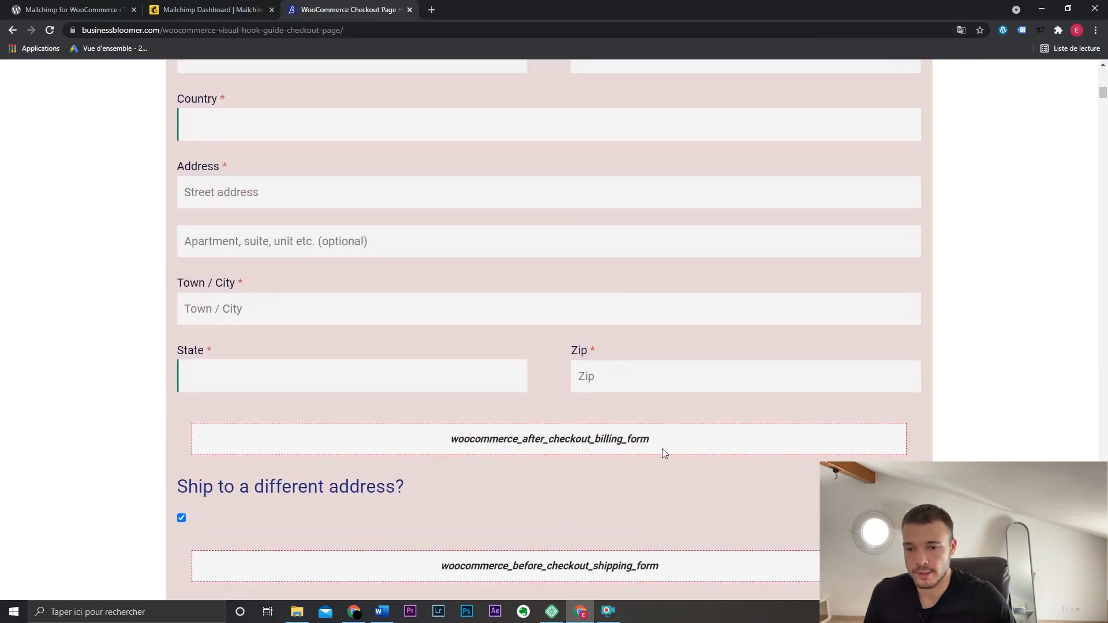
{"action": "left_click_drag", "start_coordinate": [442, 447], "coordinate": [657, 446]}
{"action": "scroll", "coordinate": [710, 378], "scroll_direction": "up", "scroll_amount": 3}
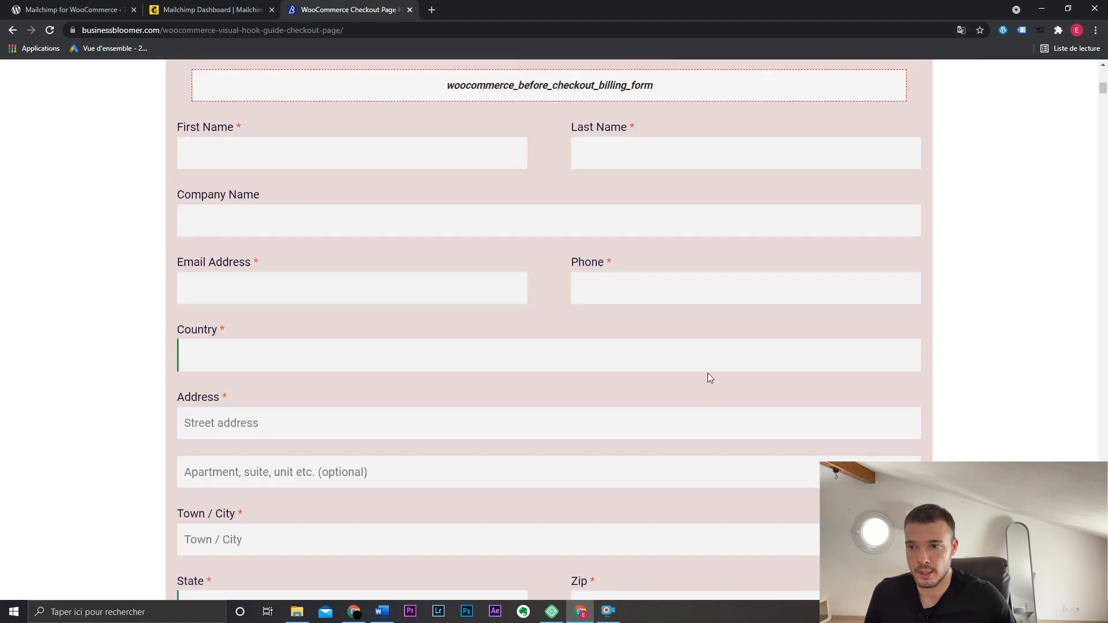
Locate the woocommerce_review_order_after_submit hook near Place order in the guide, and return to the opt-in checkbox position setting.
{"action": "scroll", "coordinate": [480, 353], "scroll_direction": "down", "scroll_amount": 12}
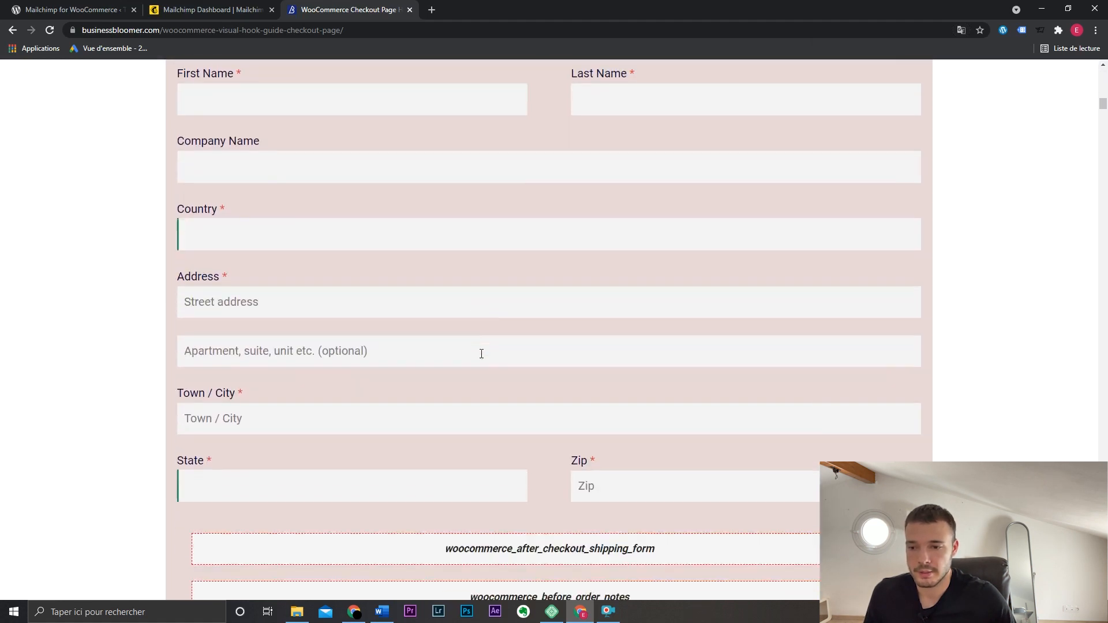
{"action": "scroll", "coordinate": [481, 354], "scroll_direction": "down", "scroll_amount": 2}
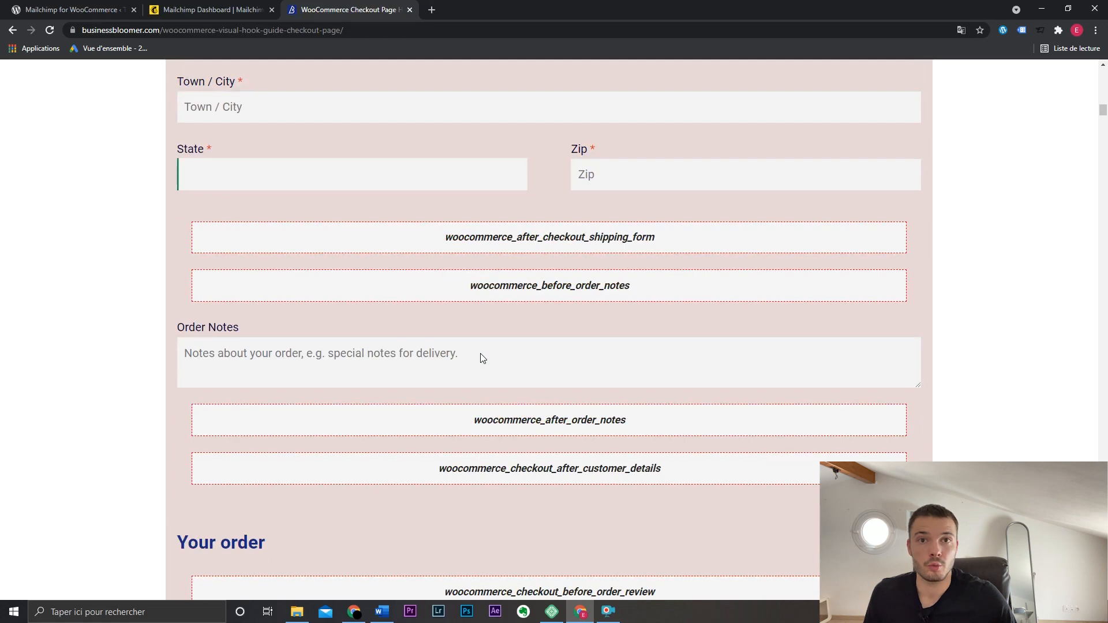
{"action": "scroll", "coordinate": [480, 353], "scroll_direction": "down", "scroll_amount": 15}
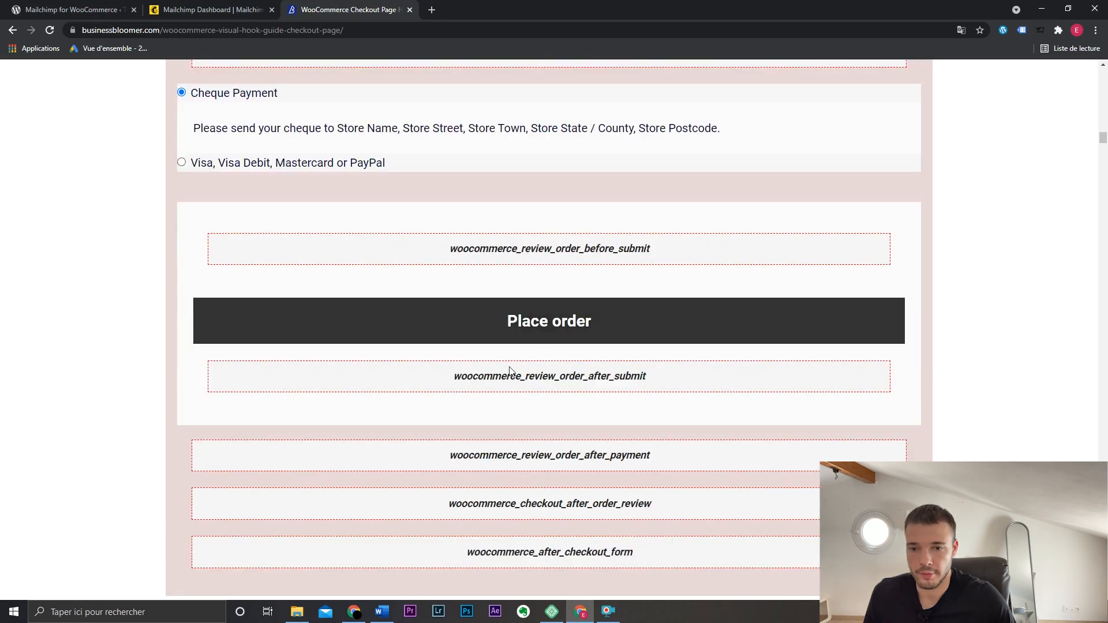
{"action": "left_click_drag", "start_coordinate": [453, 376], "coordinate": [656, 379]}
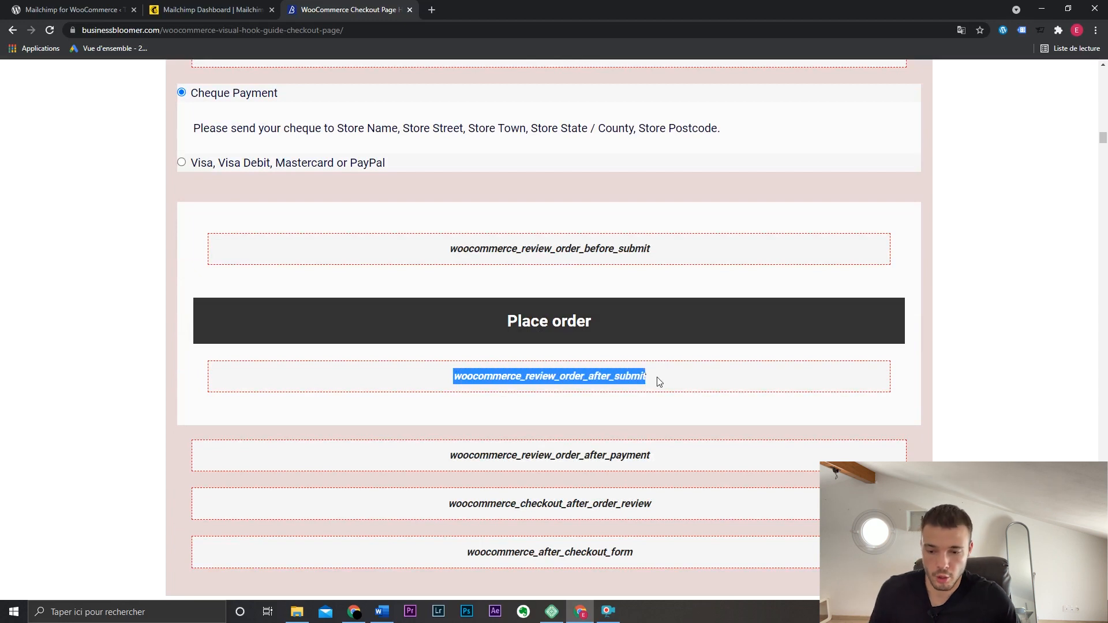
{"action": "left_click", "coordinate": [113, 6]}
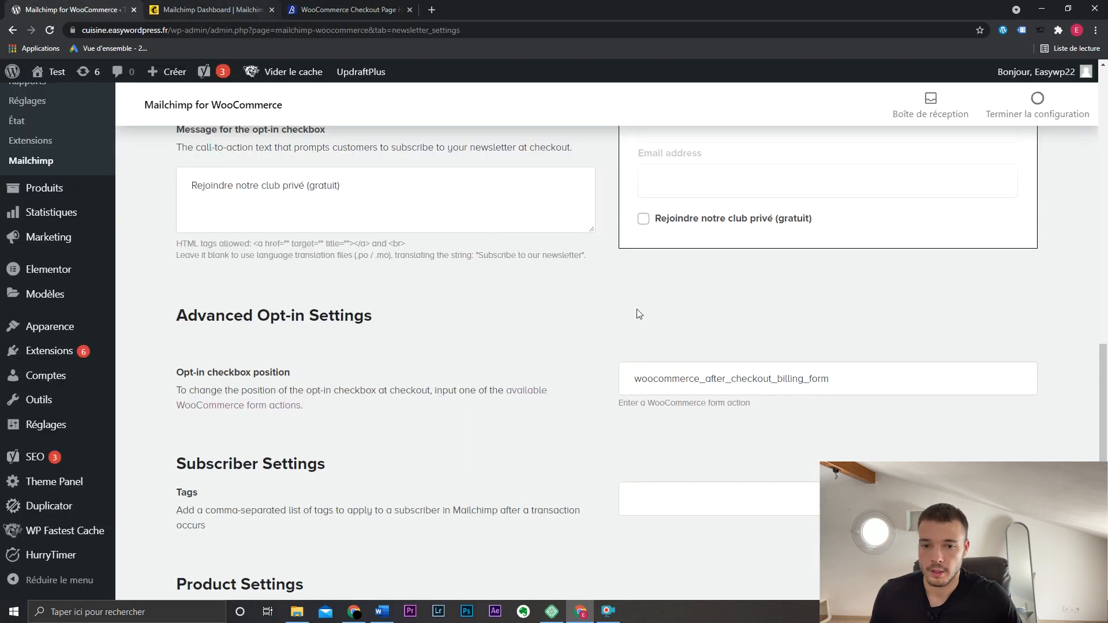
{"action": "left_click", "coordinate": [864, 381]}
{"action": "key", "text": "ctrl+a"}
{"action": "left_click", "coordinate": [838, 409]}
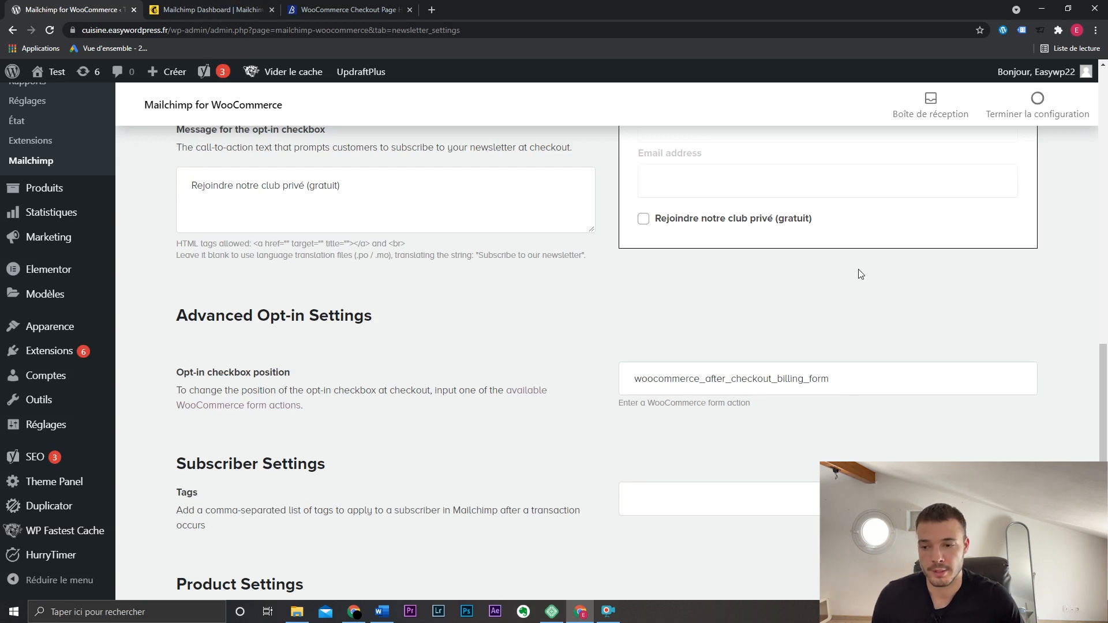
Set the subscriber tag applied after a transaction to "Clients" and save all the audience settings changes.
{"action": "scroll", "coordinate": [860, 274], "scroll_direction": "down", "scroll_amount": 3}
{"action": "left_click", "coordinate": [697, 275]}
{"action": "left_click", "coordinate": [707, 333]}
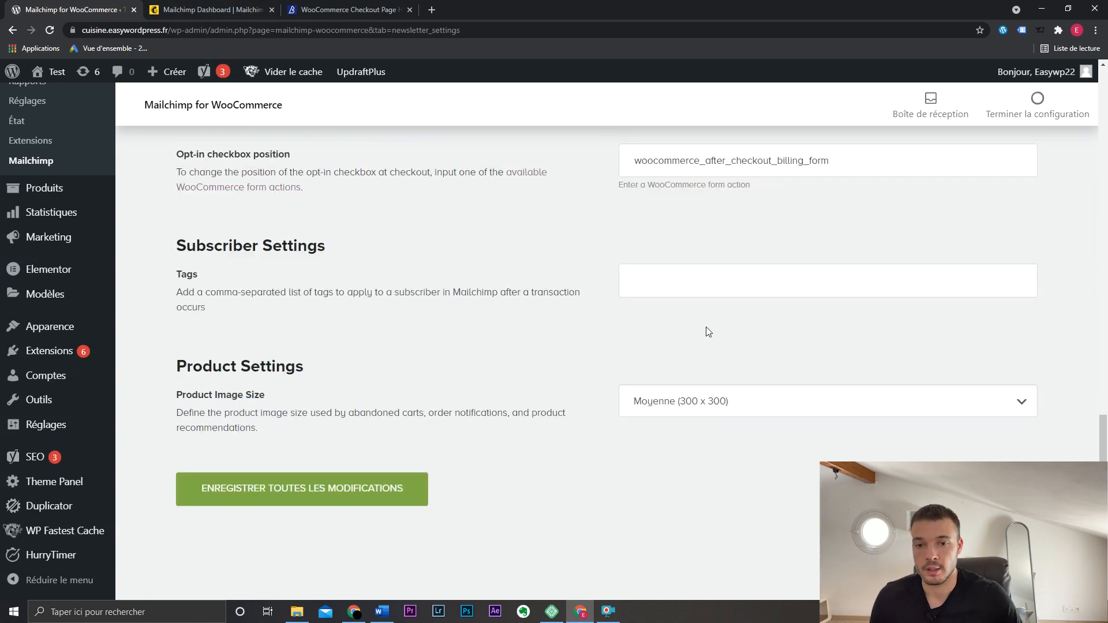
{"action": "left_click", "coordinate": [697, 286]}
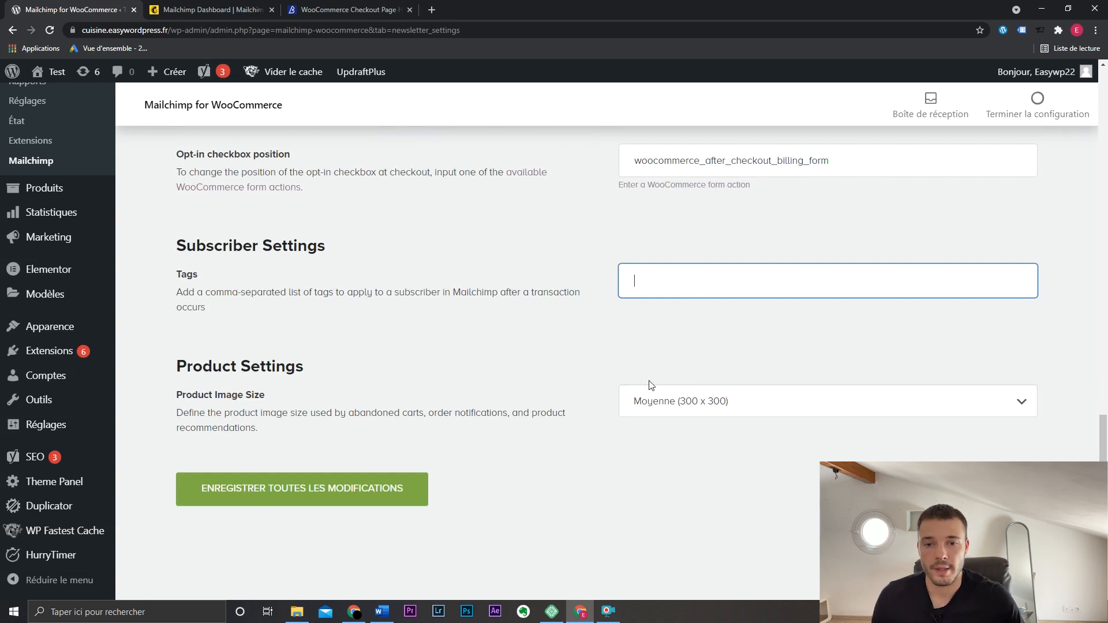
{"action": "type", "text": "Clients"}
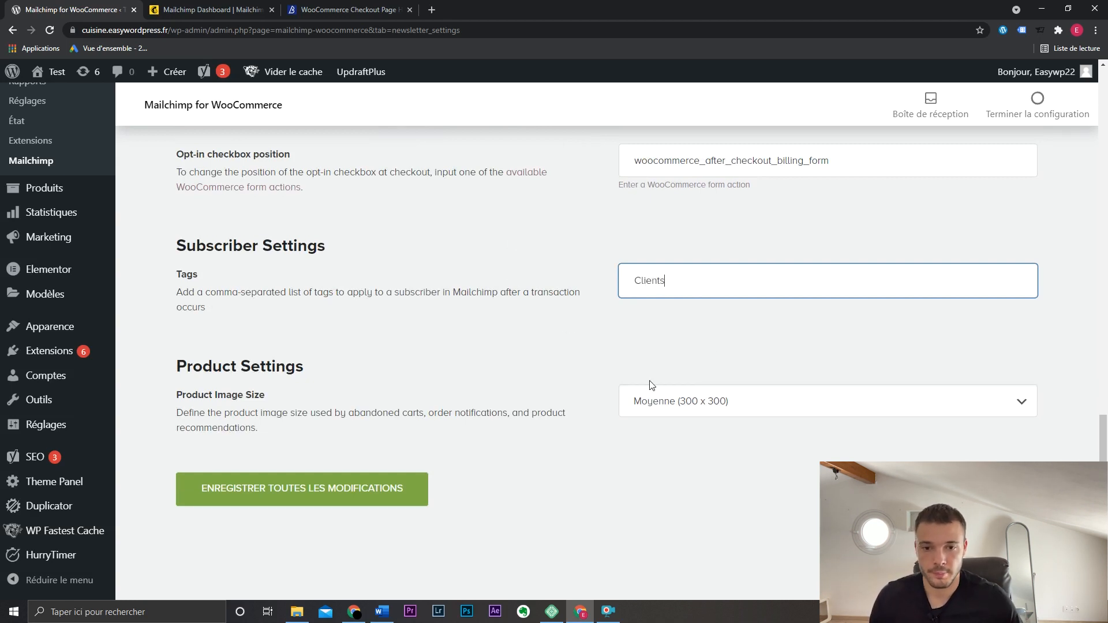
{"action": "left_click", "coordinate": [657, 371]}
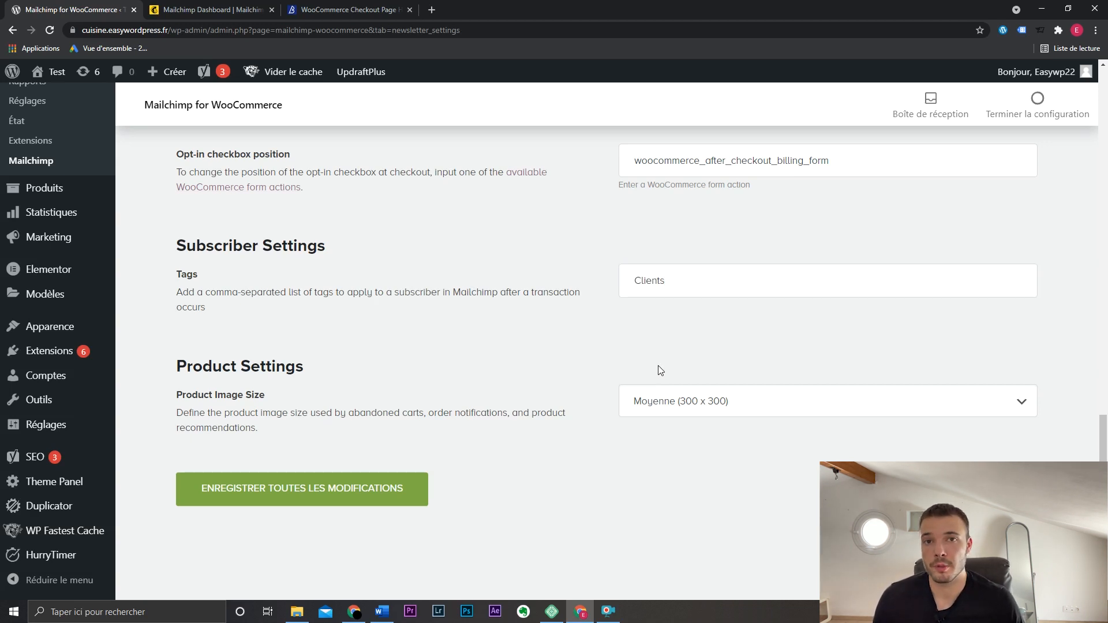
{"action": "left_click_drag", "start_coordinate": [696, 284], "coordinate": [619, 317]}
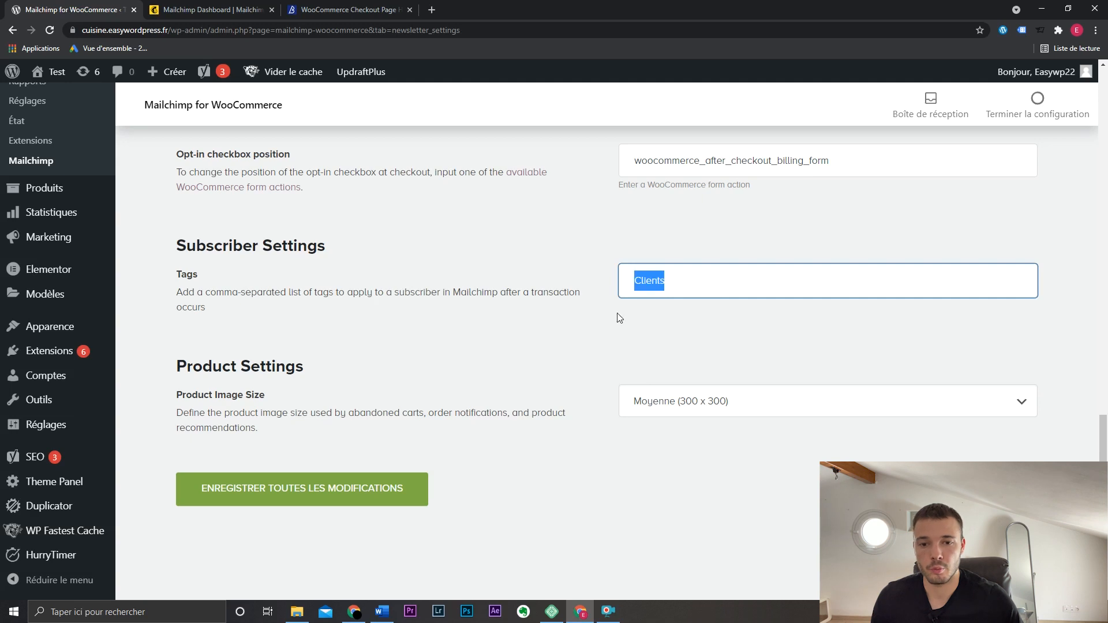
{"action": "left_click", "coordinate": [691, 327]}
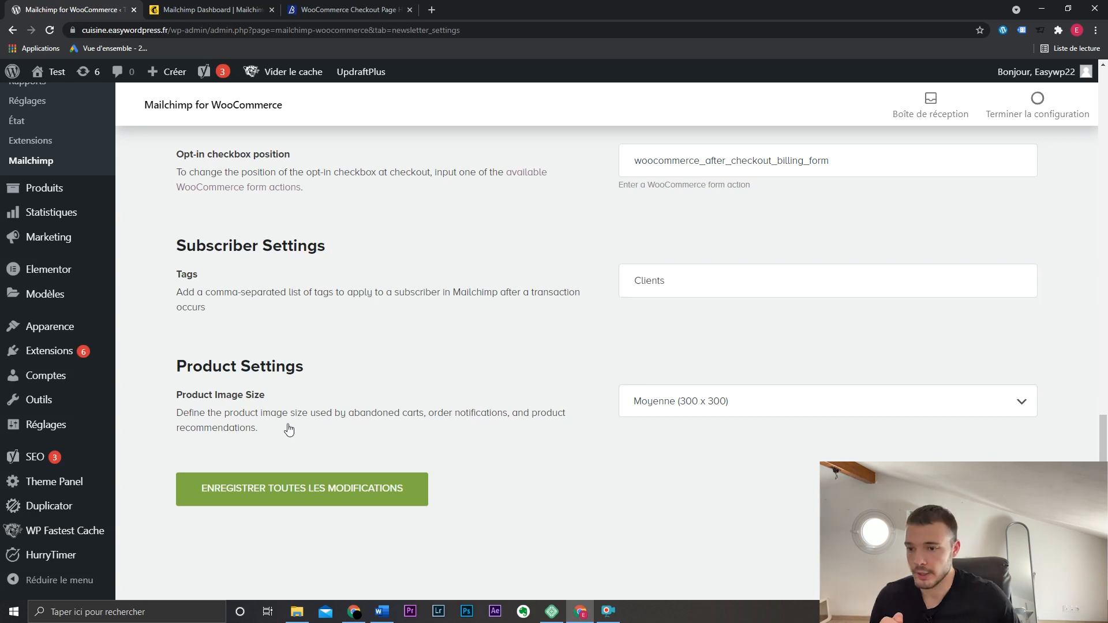
{"action": "left_click", "coordinate": [305, 490]}
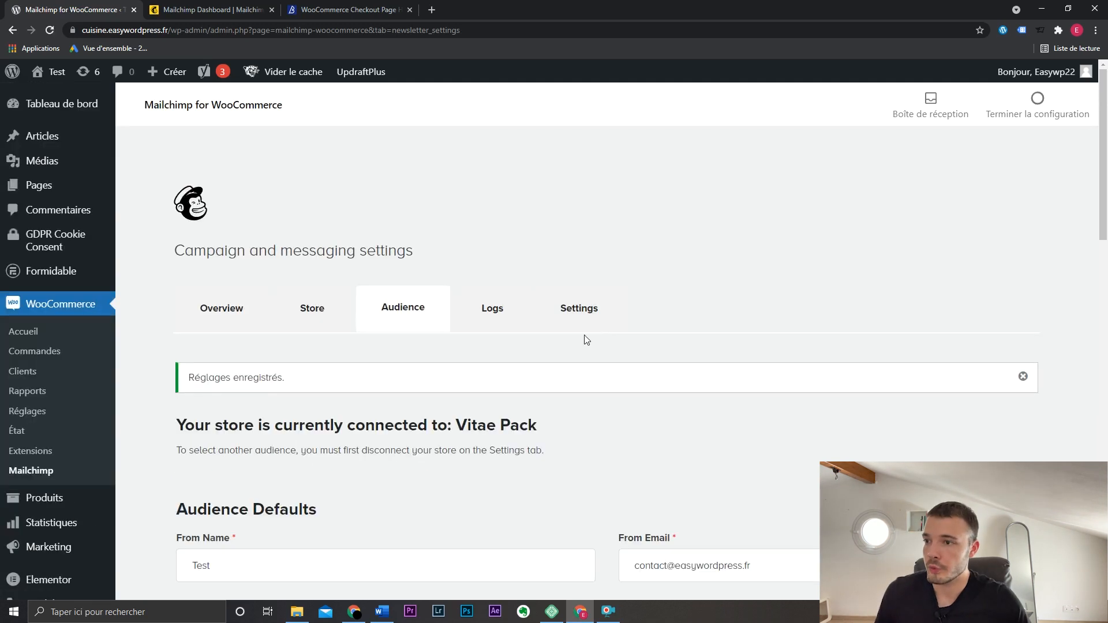
Visit the storefront, add the Ultra Skinny Fit Suit to the cart, and proceed from the cart to checkout.
{"action": "left_click", "coordinate": [55, 72]}
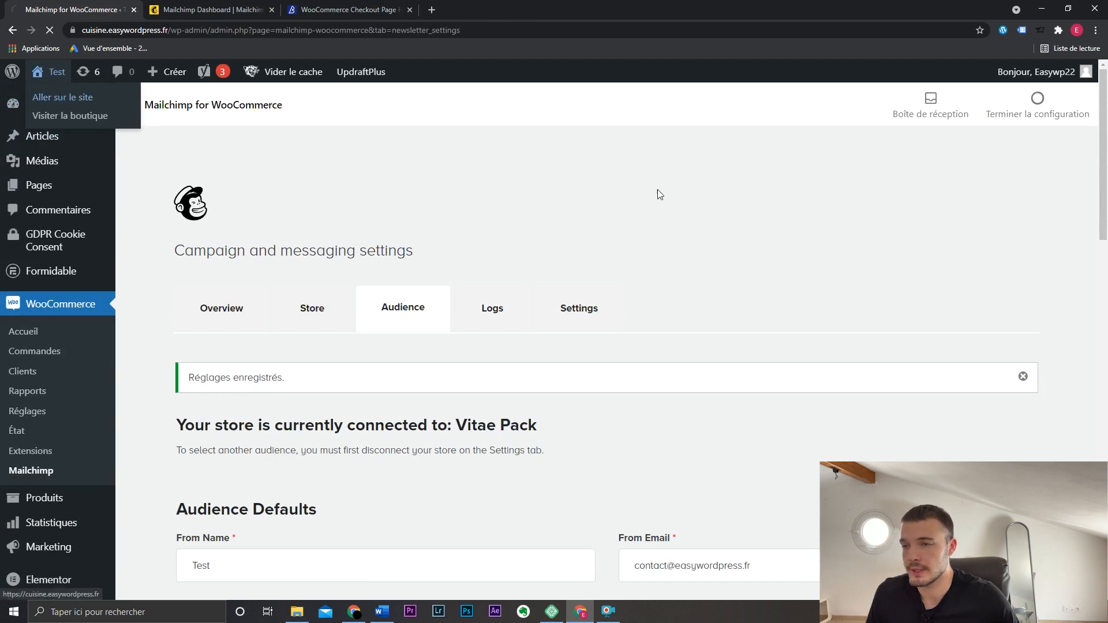
{"action": "scroll", "coordinate": [724, 261], "scroll_direction": "down", "scroll_amount": 10}
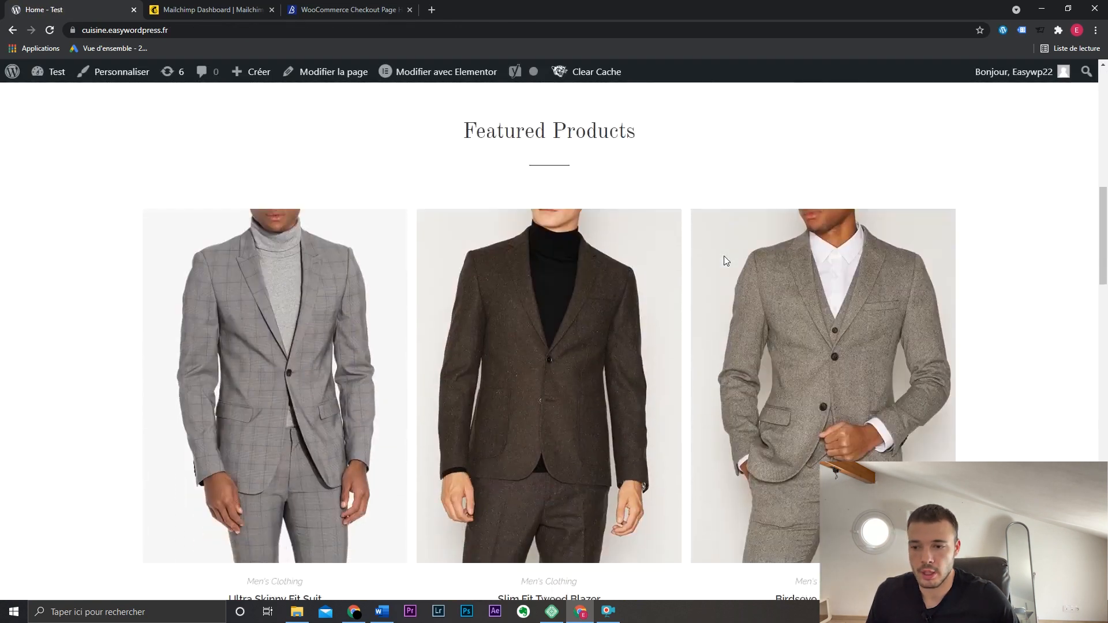
{"action": "left_click", "coordinate": [288, 334]}
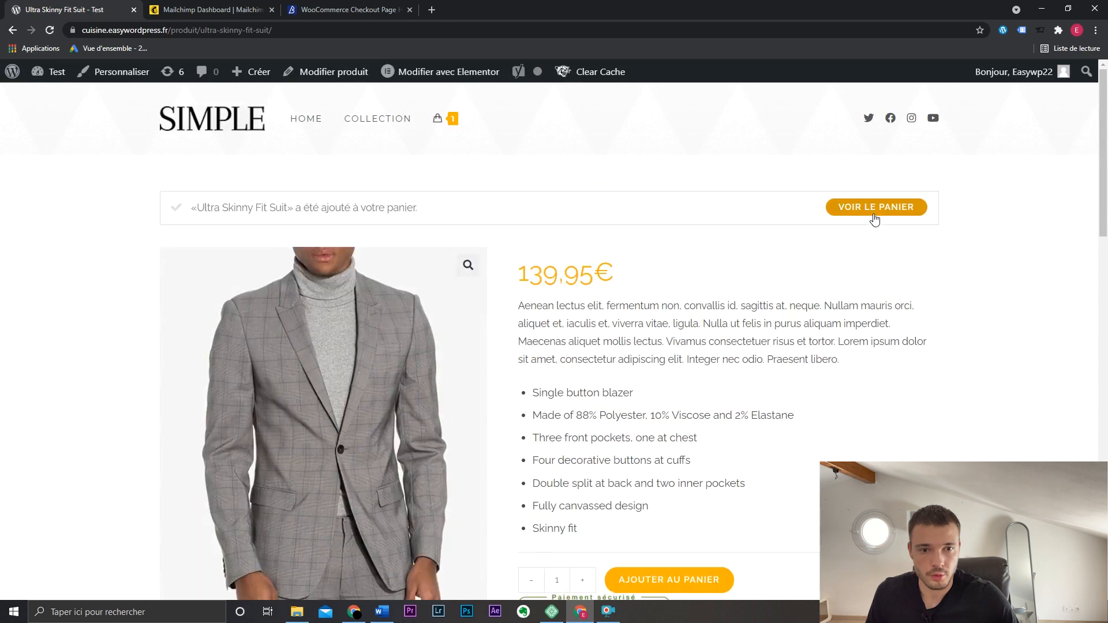
{"action": "left_click", "coordinate": [876, 212]}
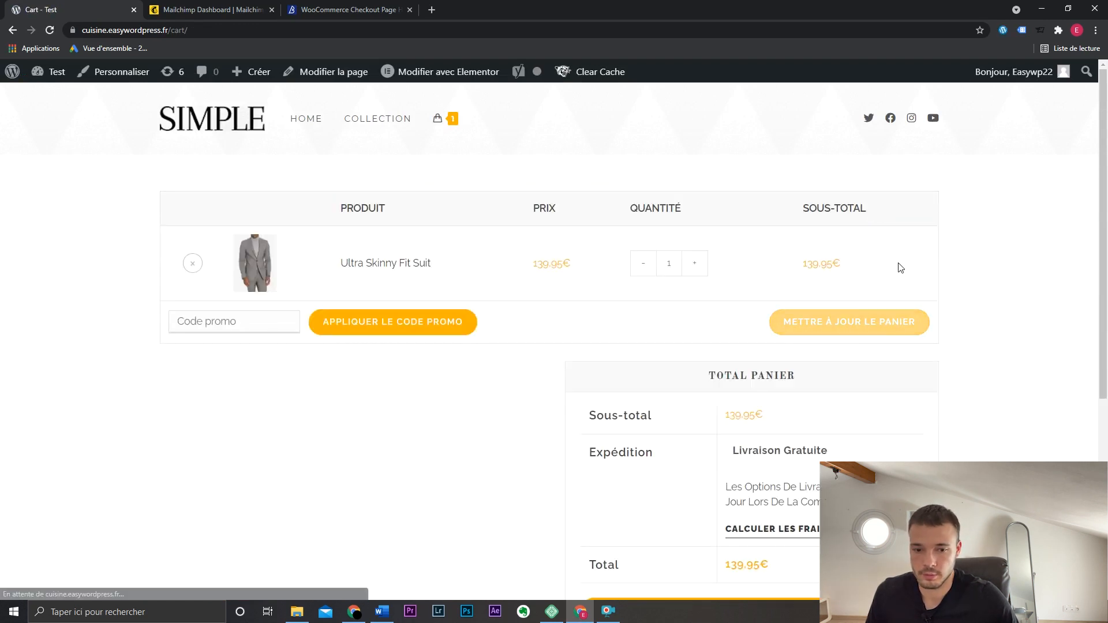
{"action": "scroll", "coordinate": [787, 425], "scroll_direction": "down", "scroll_amount": 3}
{"action": "left_click", "coordinate": [764, 457]}
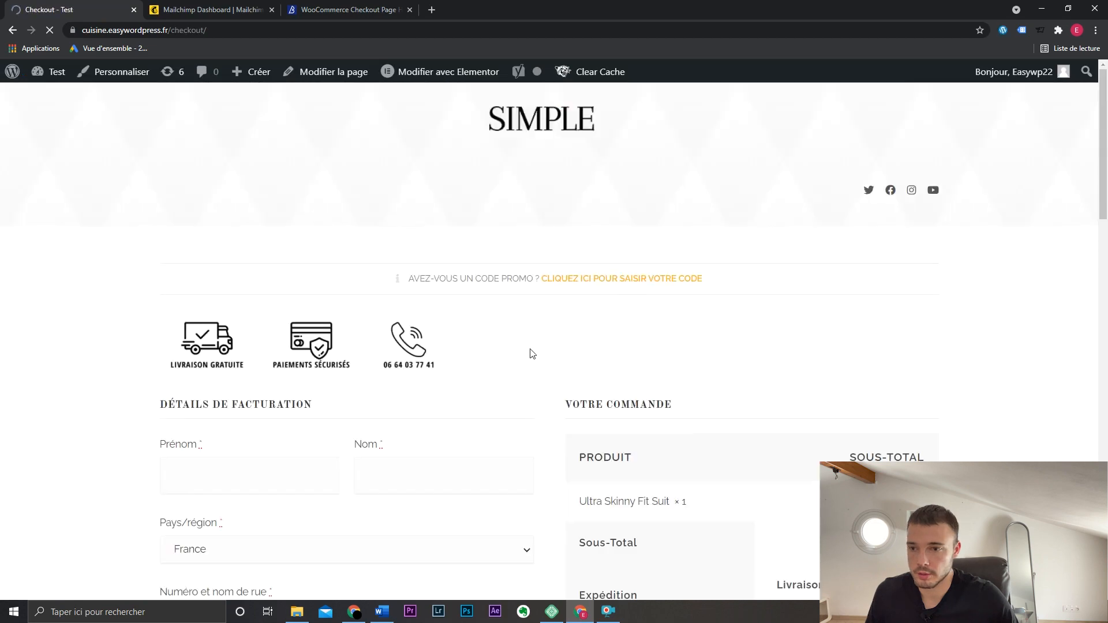
Find the "Rejoindre notre club privé (gratuit)" opt-in below the e-mail field on the checkout page and tick its checkbox as a test.
{"action": "scroll", "coordinate": [995, 319], "scroll_direction": "down", "scroll_amount": 10}
{"action": "scroll", "coordinate": [995, 319], "scroll_direction": "down", "scroll_amount": 4}
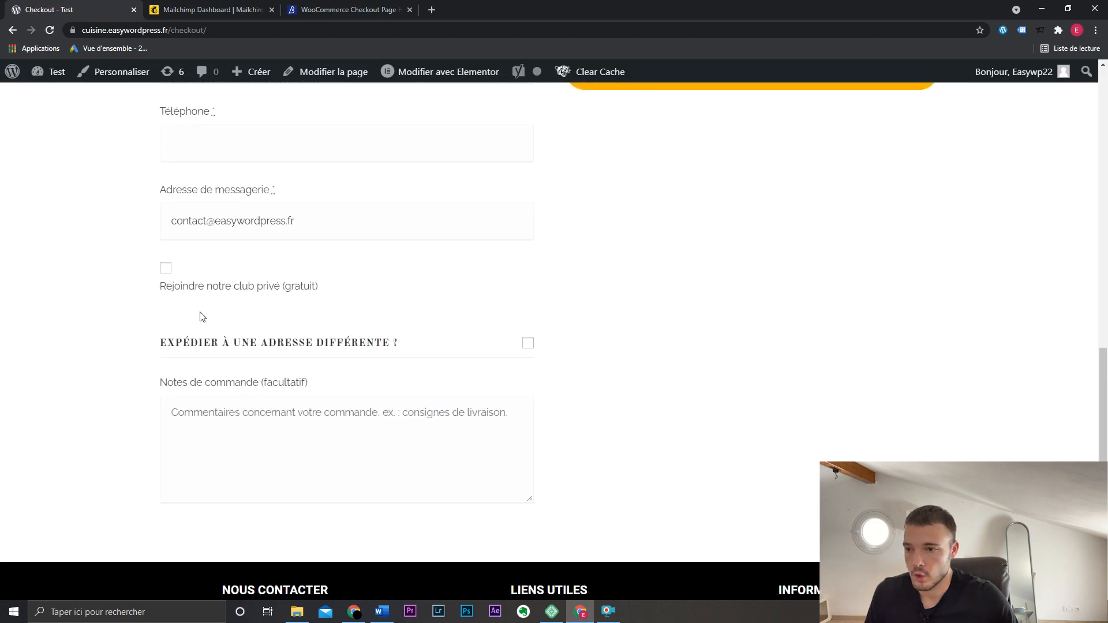
{"action": "left_click", "coordinate": [165, 268]}
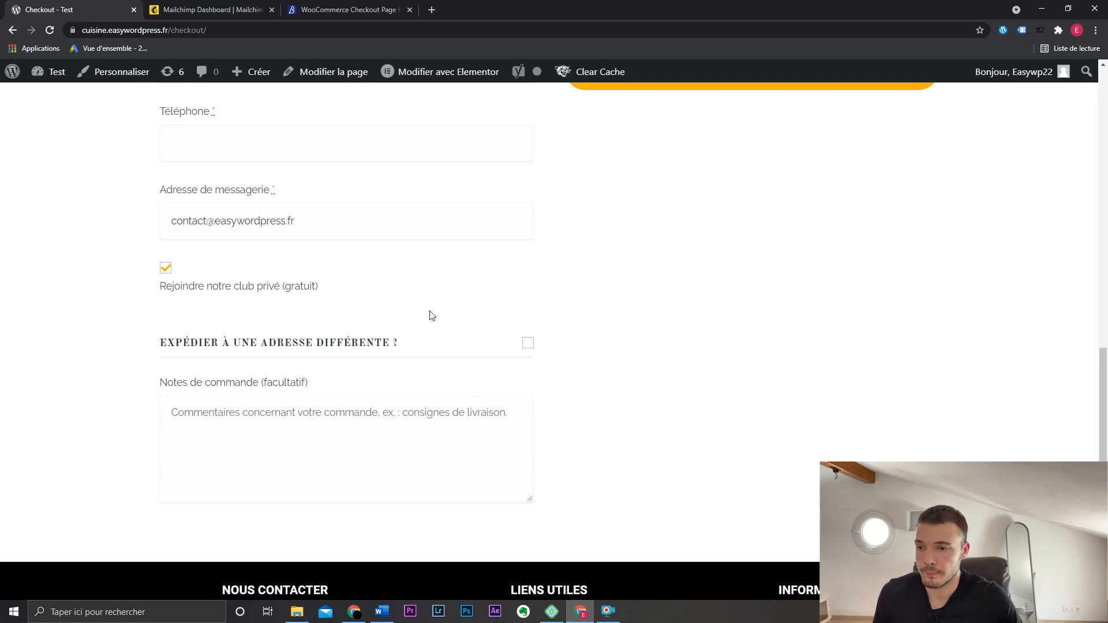
{"action": "left_click_drag", "start_coordinate": [162, 288], "coordinate": [342, 294]}
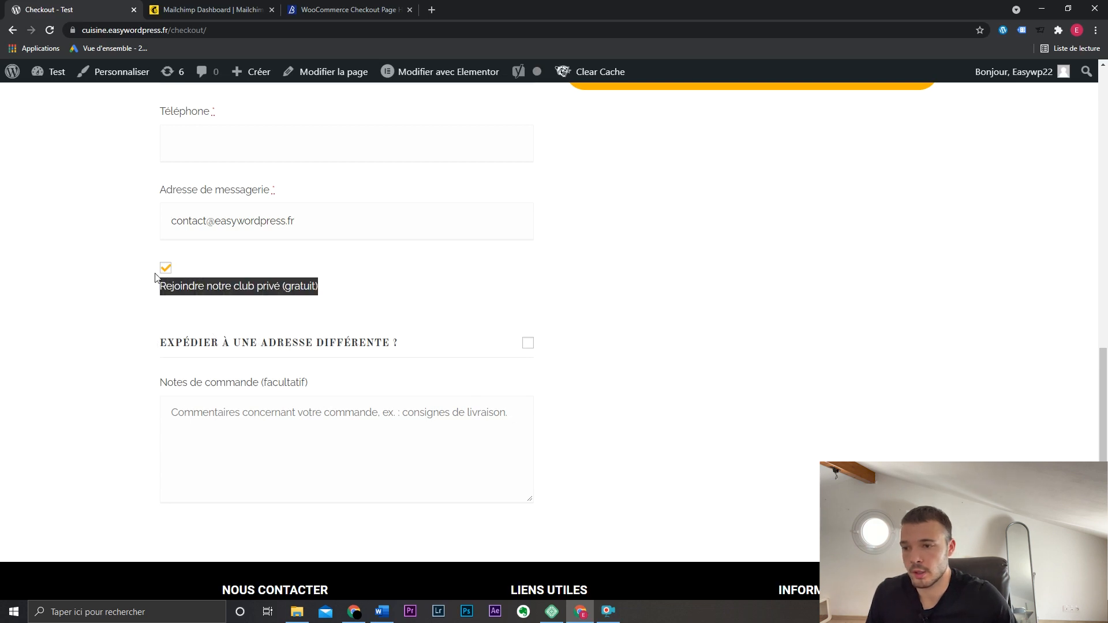
{"action": "left_click", "coordinate": [135, 283]}
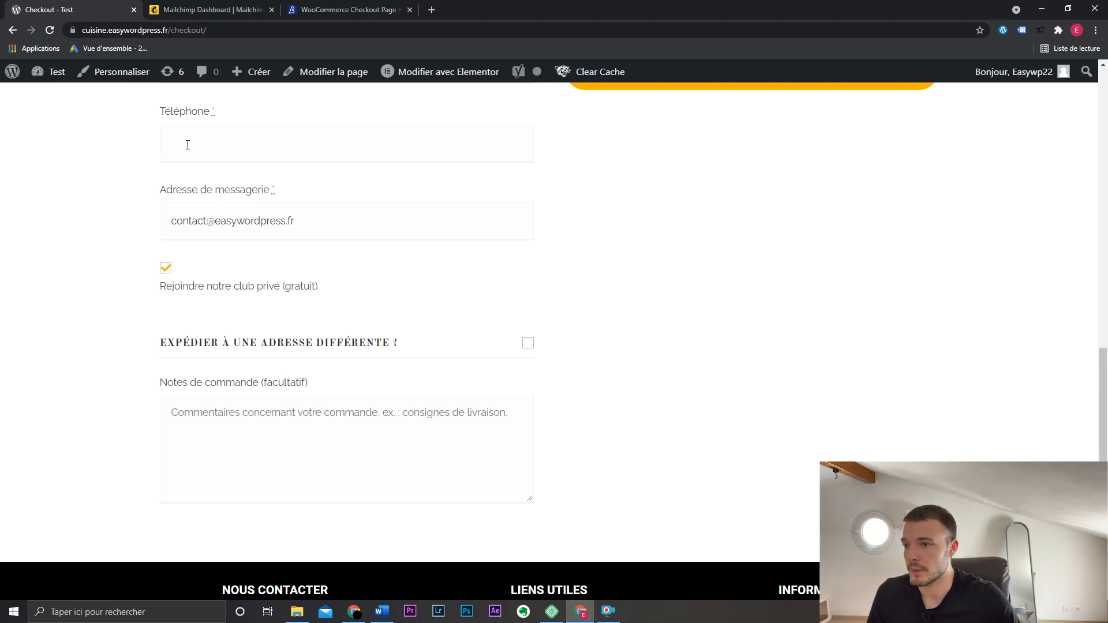
In the theme customizer's custom CSS, add ".woocommerce .woocommerce-checkout #customer_details p.form-row label { display: inline-block !important; }" and publish it.
{"action": "left_click", "coordinate": [121, 74]}
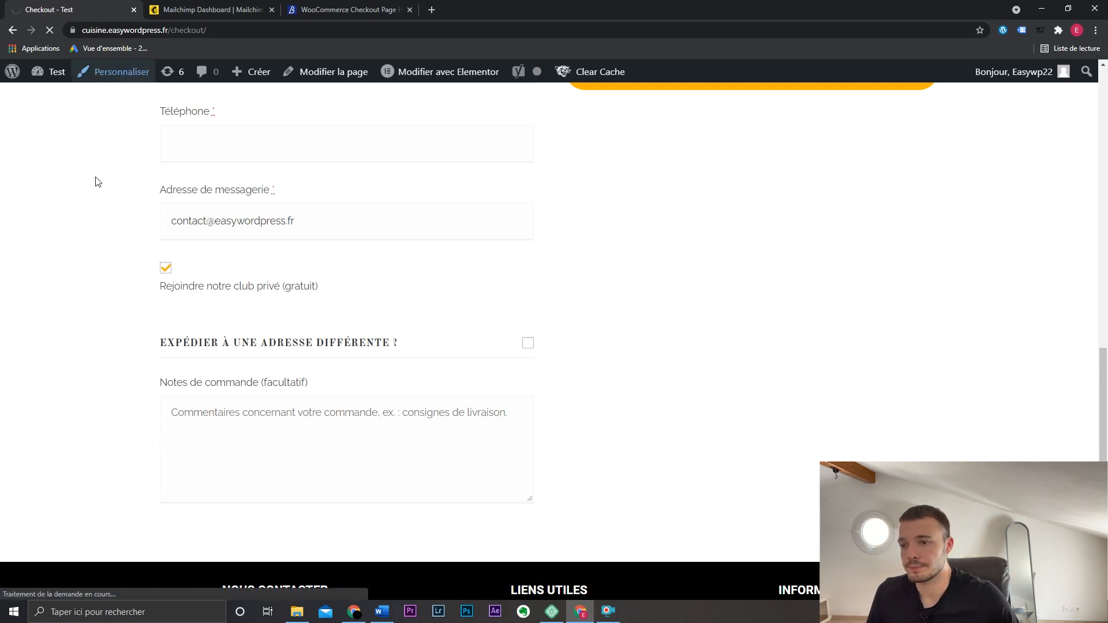
{"action": "scroll", "coordinate": [150, 346], "scroll_direction": "down", "scroll_amount": 3}
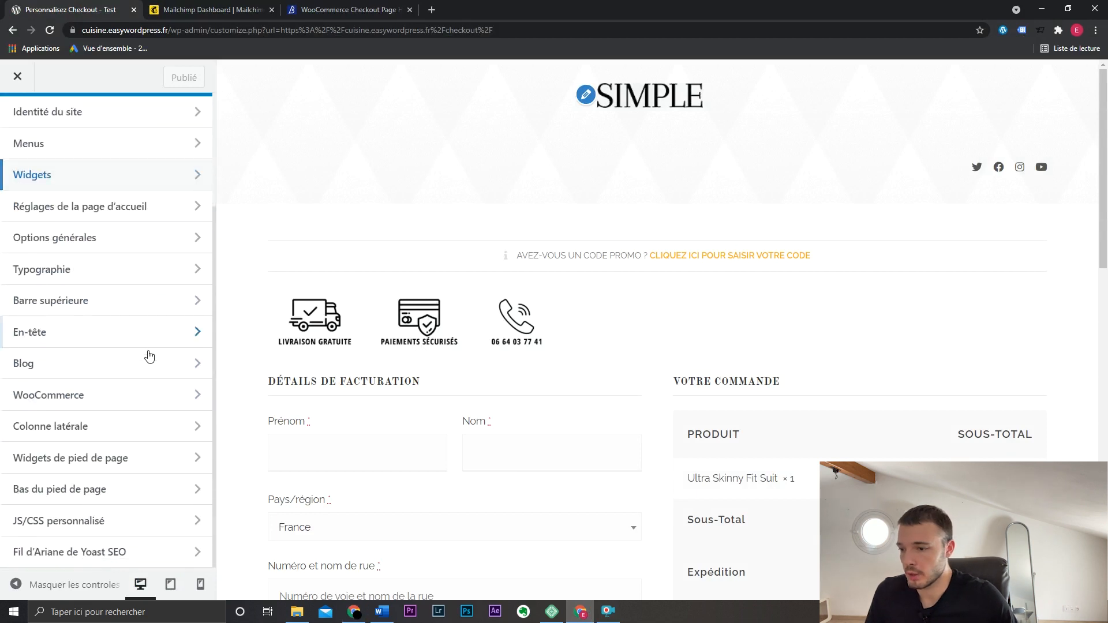
{"action": "left_click", "coordinate": [109, 528]}
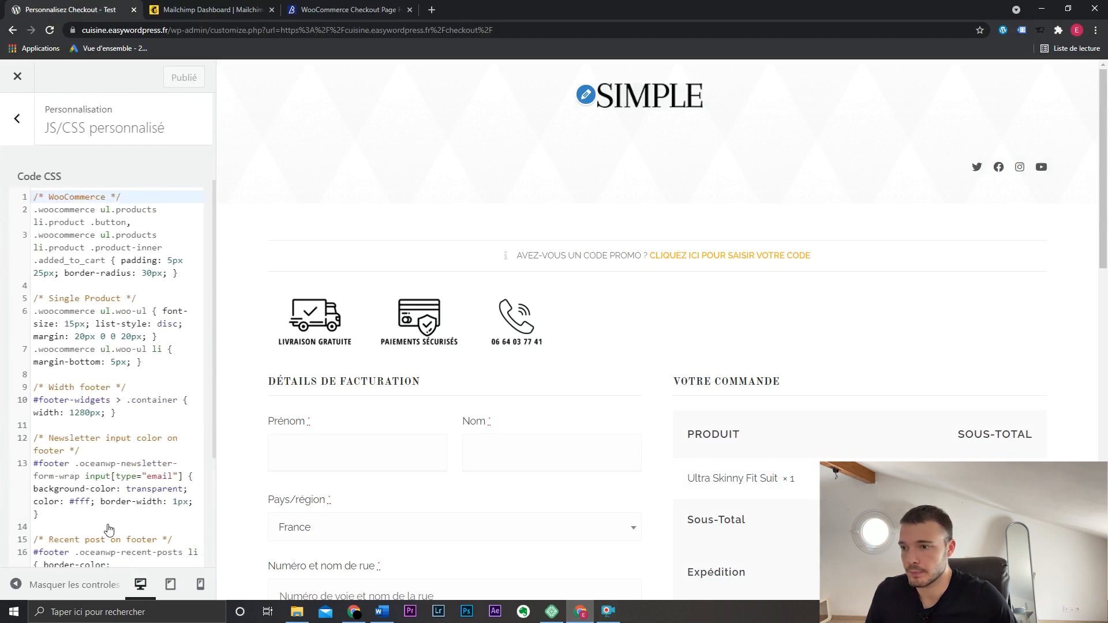
{"action": "scroll", "coordinate": [138, 399], "scroll_direction": "down", "scroll_amount": 3}
{"action": "left_click", "coordinate": [178, 396]}
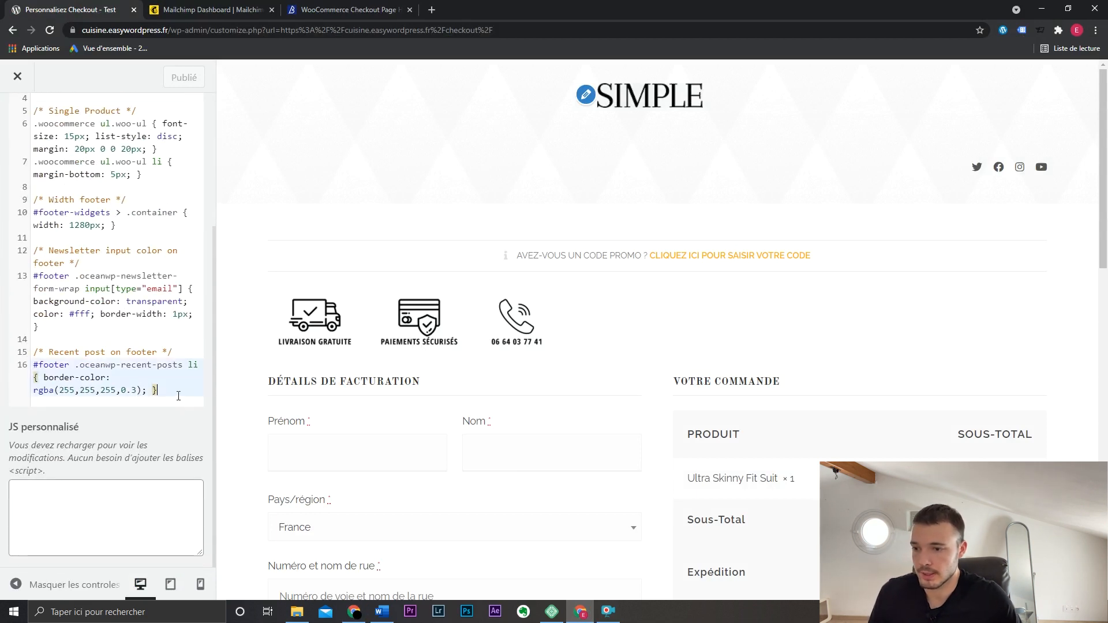
{"action": "type", "text": ".woocommerce .woocommerce-checkout #customer_details p.form-row label {   display: inline-block !important; }"}
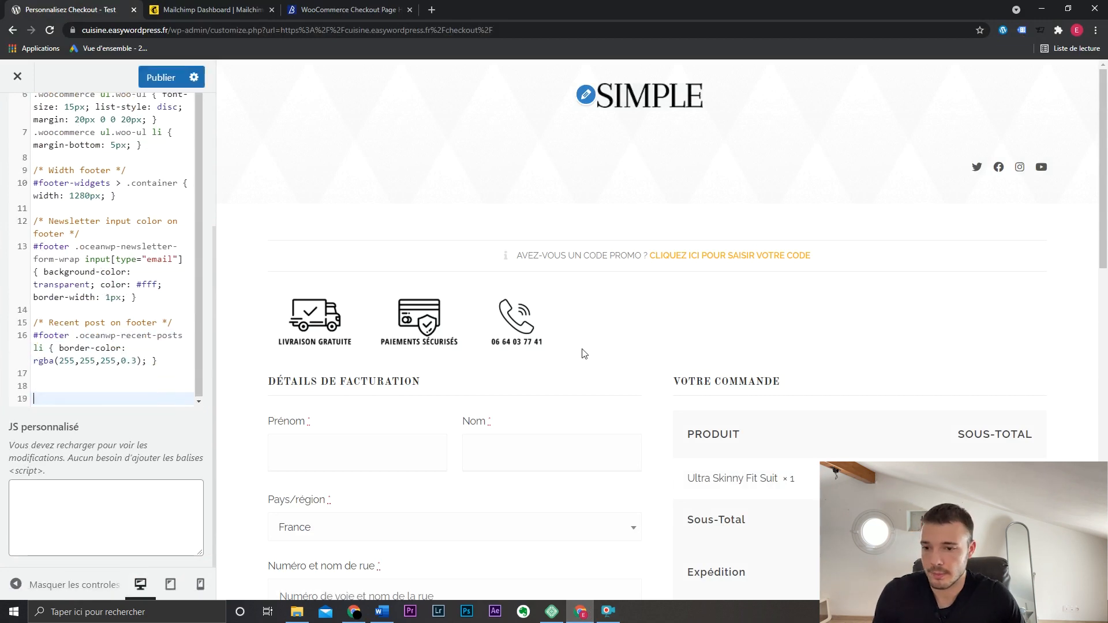
{"action": "left_click_drag", "start_coordinate": [117, 400], "coordinate": [11, 334]}
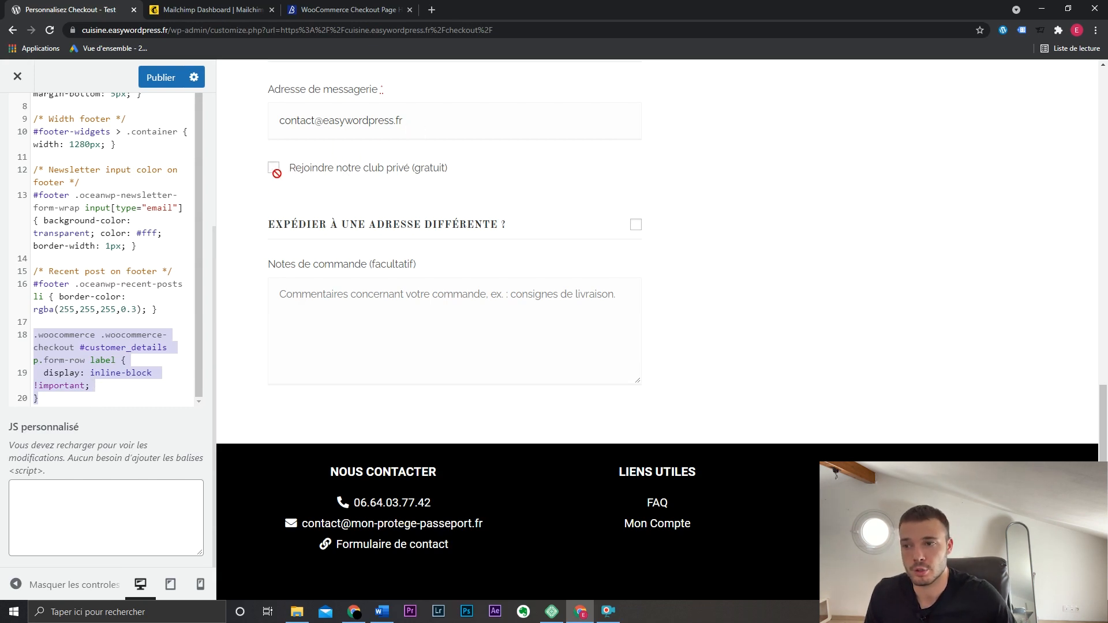
{"action": "left_click", "coordinate": [161, 80]}
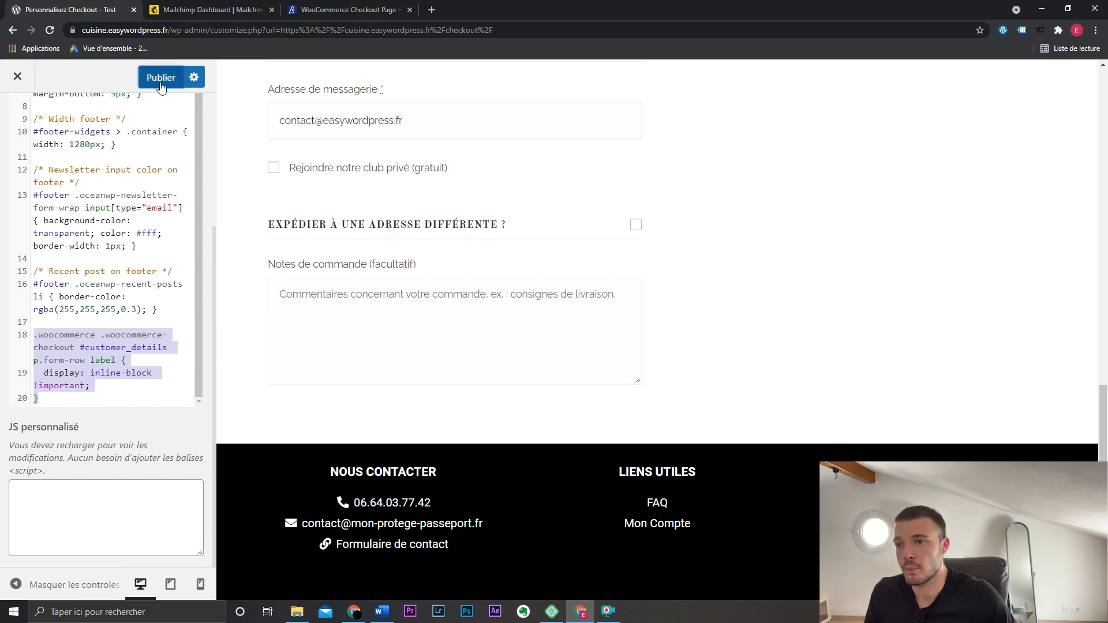
Switch to Mailchimp and review all contacts of the Vitae Pack audience and its list of campaigns.
{"action": "left_click", "coordinate": [181, 5]}
{"action": "left_click", "coordinate": [39, 168]}
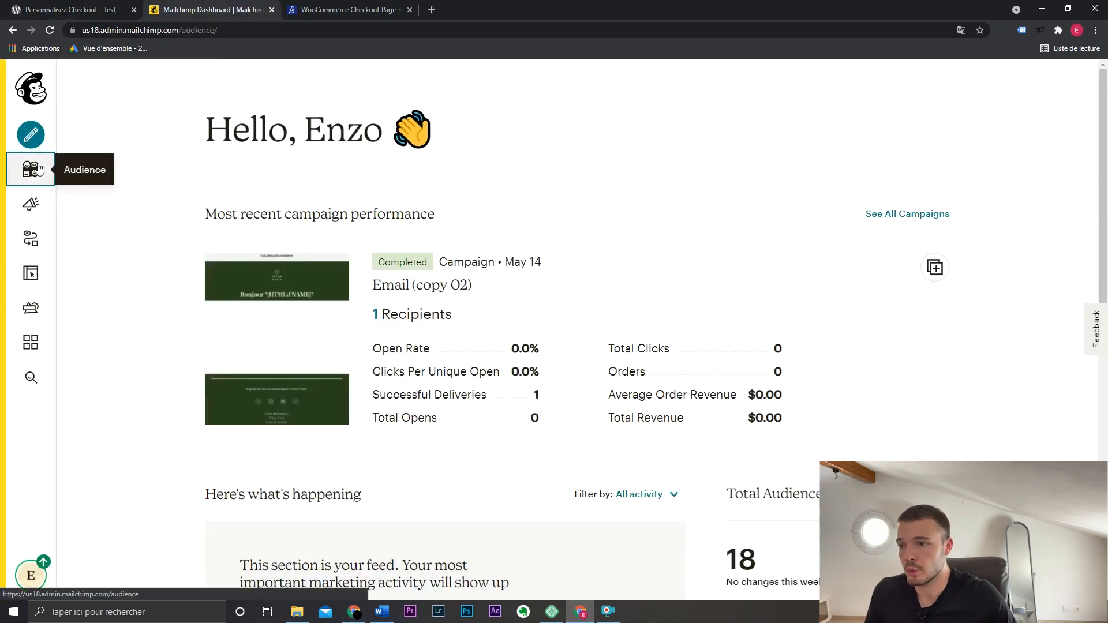
{"action": "left_click", "coordinate": [181, 169]}
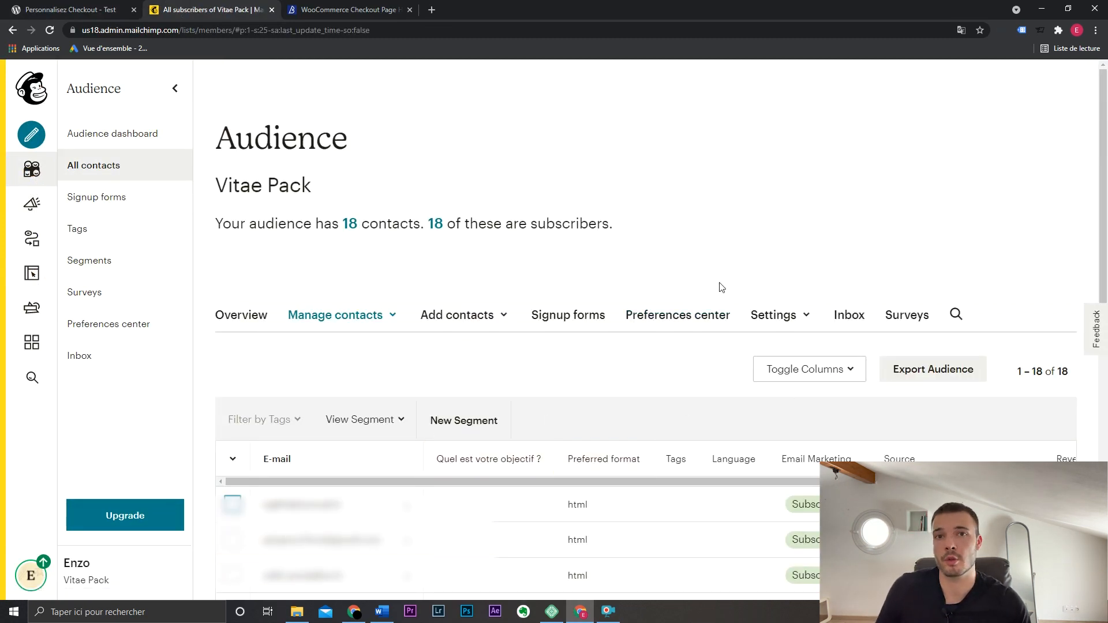
{"action": "left_click", "coordinate": [31, 204]}
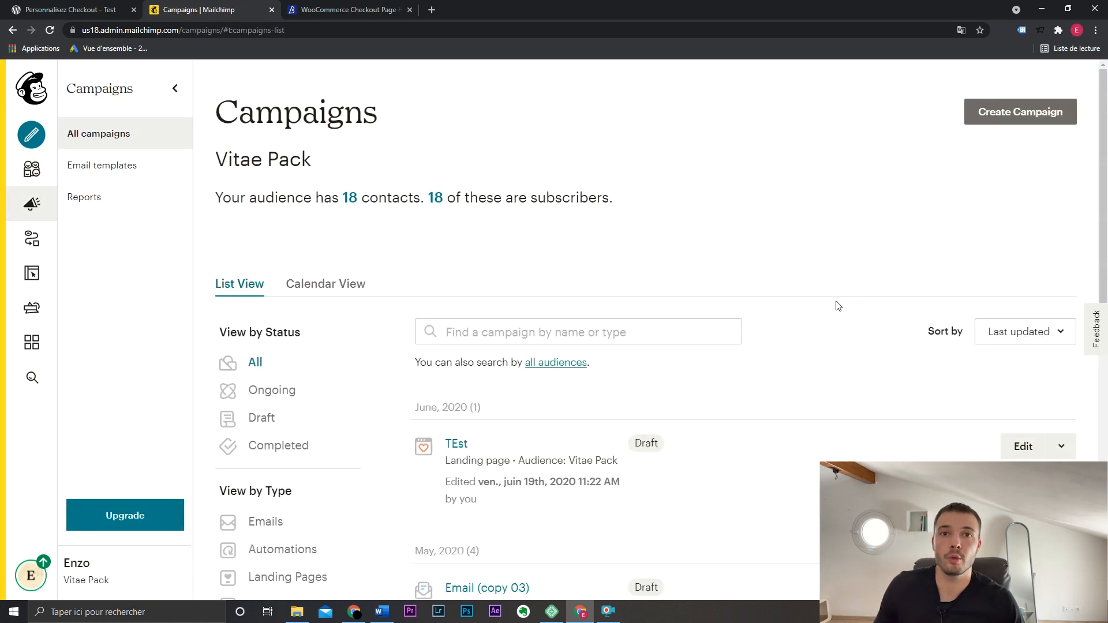
{"action": "scroll", "coordinate": [838, 306], "scroll_direction": "down", "scroll_amount": 6}
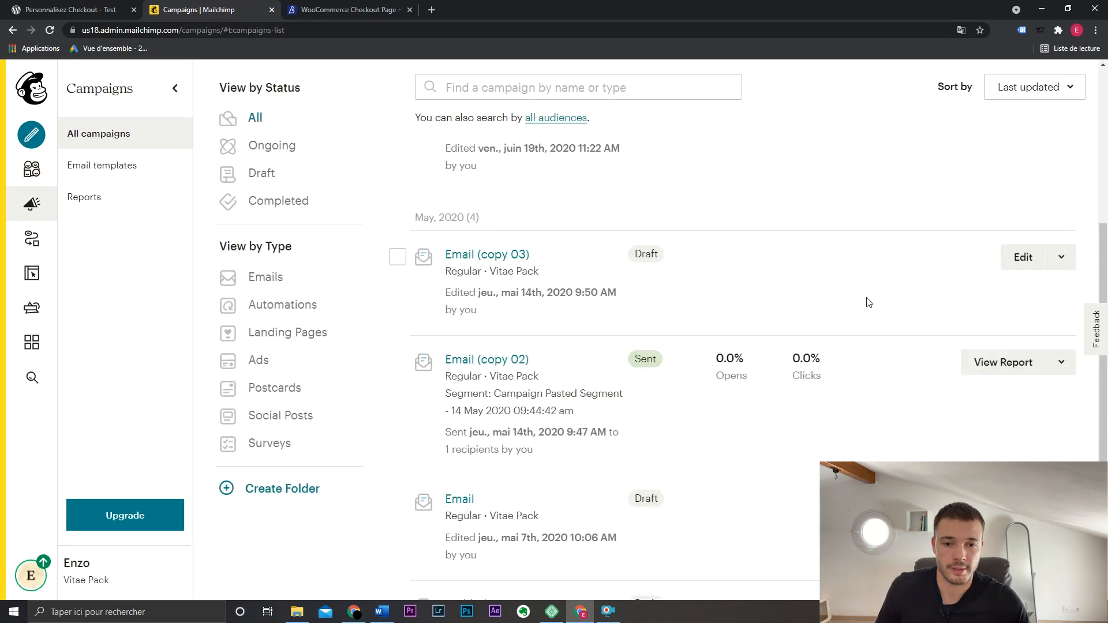